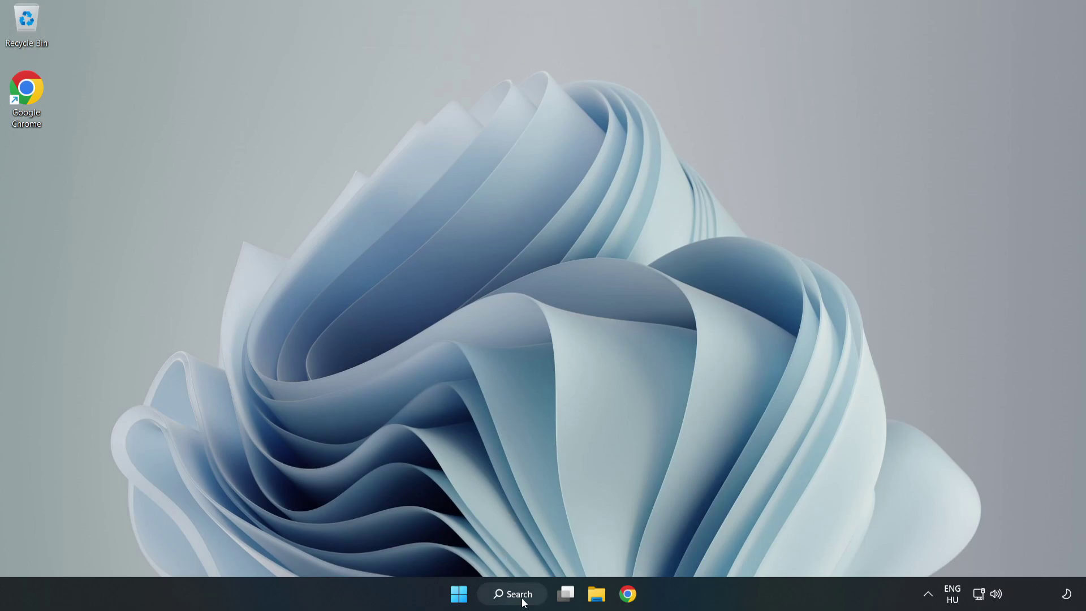
# Search Windows for 'edit power plan' so the power plan setting appears.
pyautogui.click(521, 601)
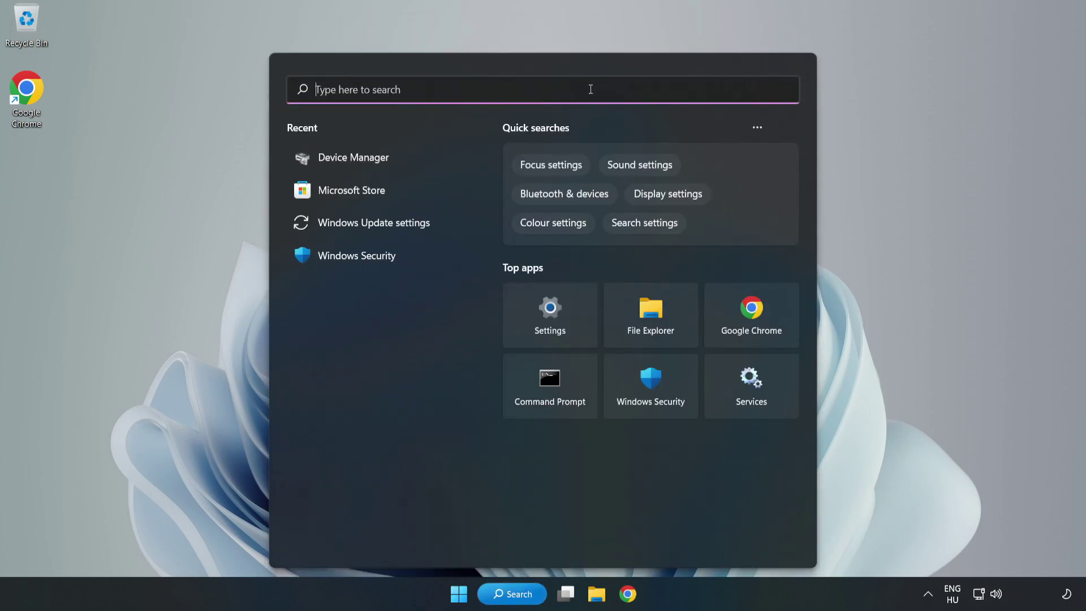
pyautogui.write('edit')
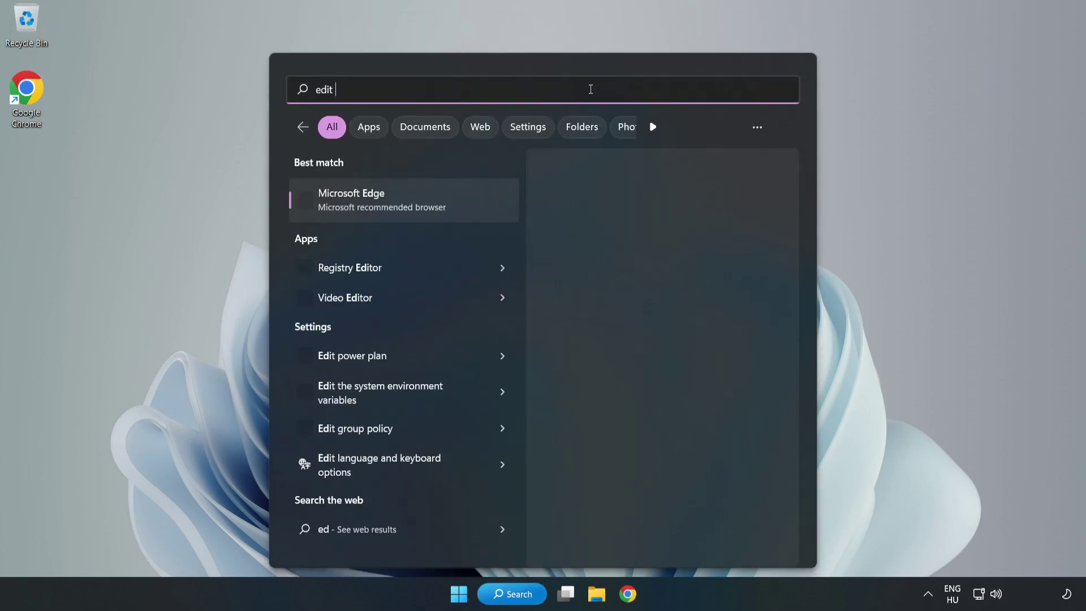
pyautogui.write(' power')
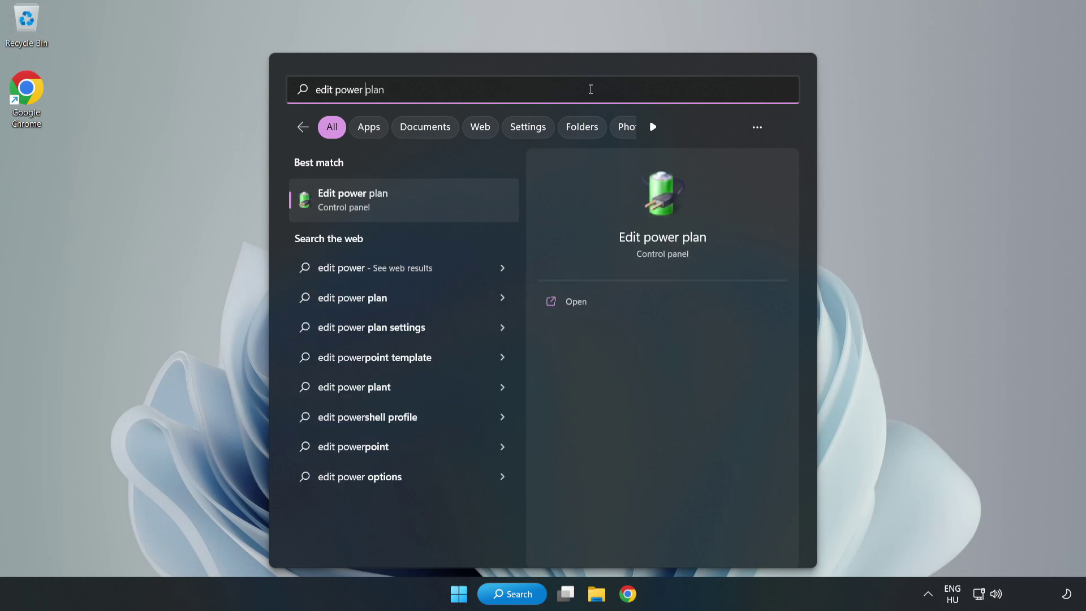
pyautogui.write(' plan')
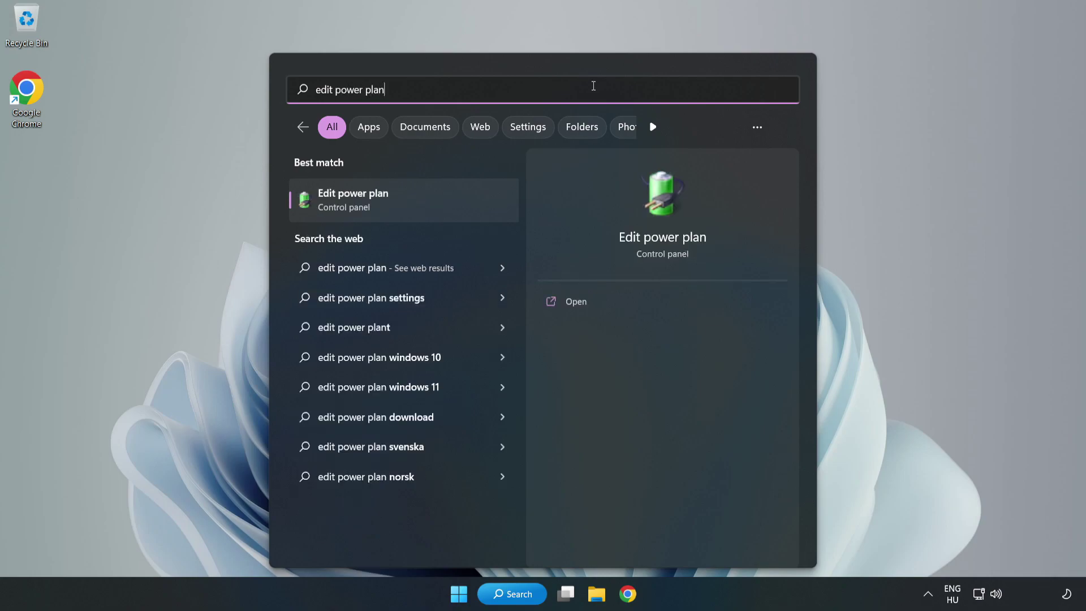
# From Edit power plan, go to Power Options and switch the active plan from Balanced to High performance.
pyautogui.click(410, 202)
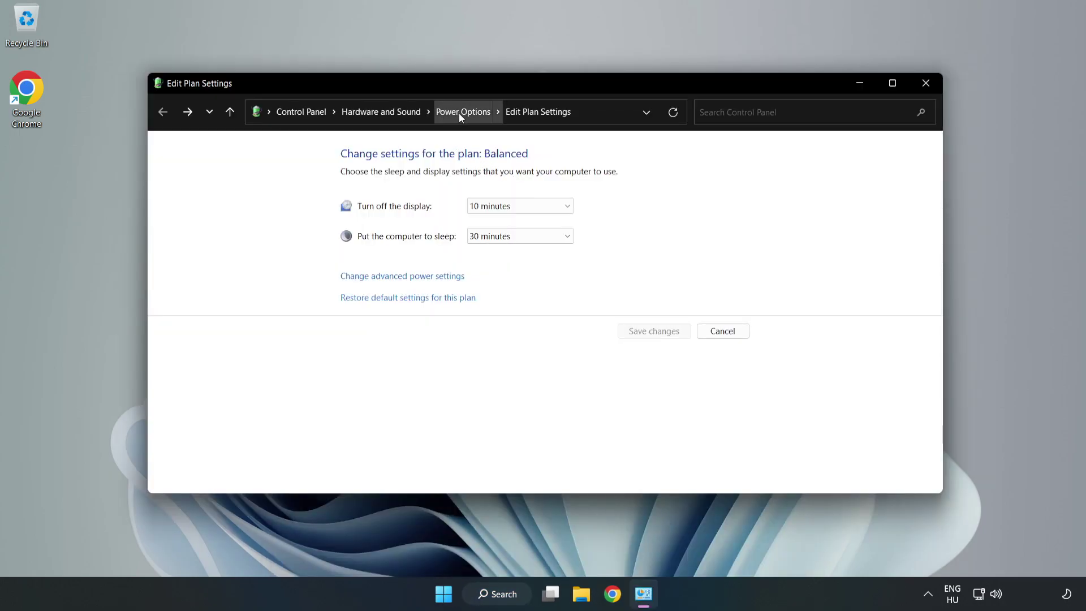
pyautogui.click(459, 113)
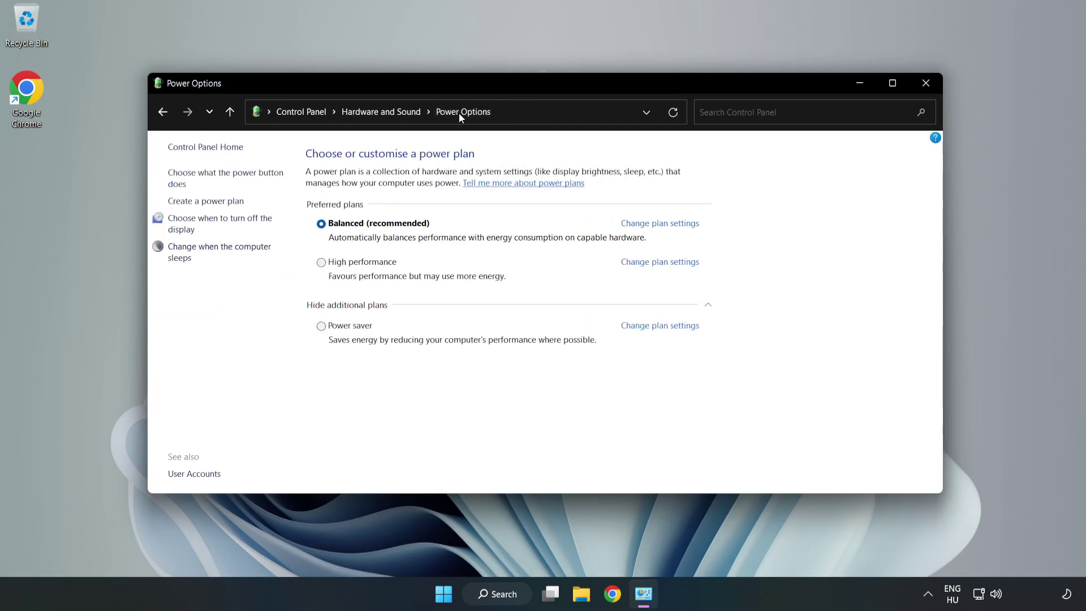
pyautogui.moveTo(361, 263)
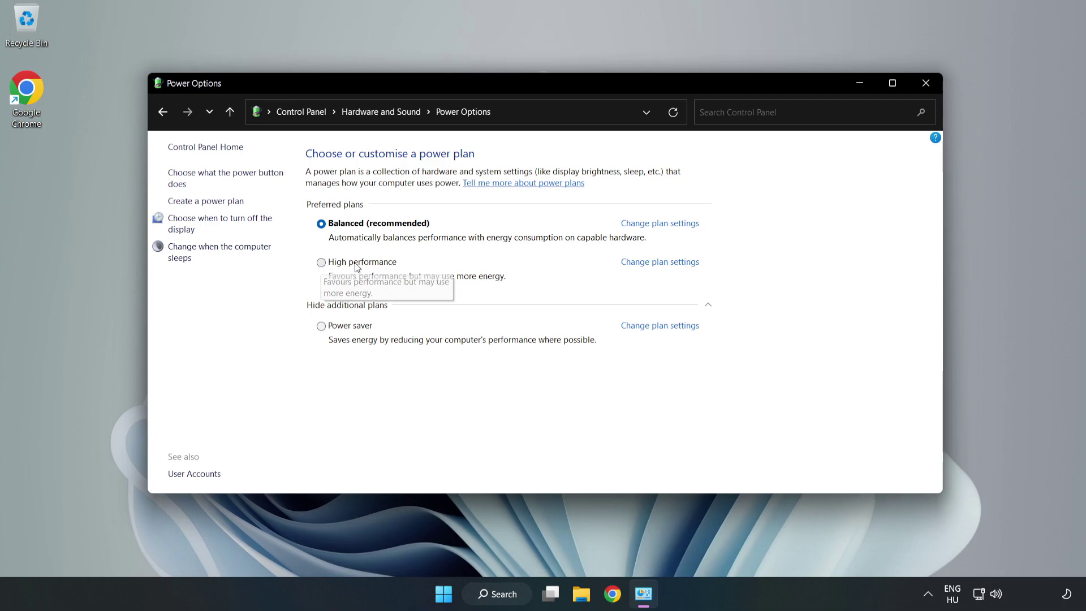
pyautogui.click(357, 265)
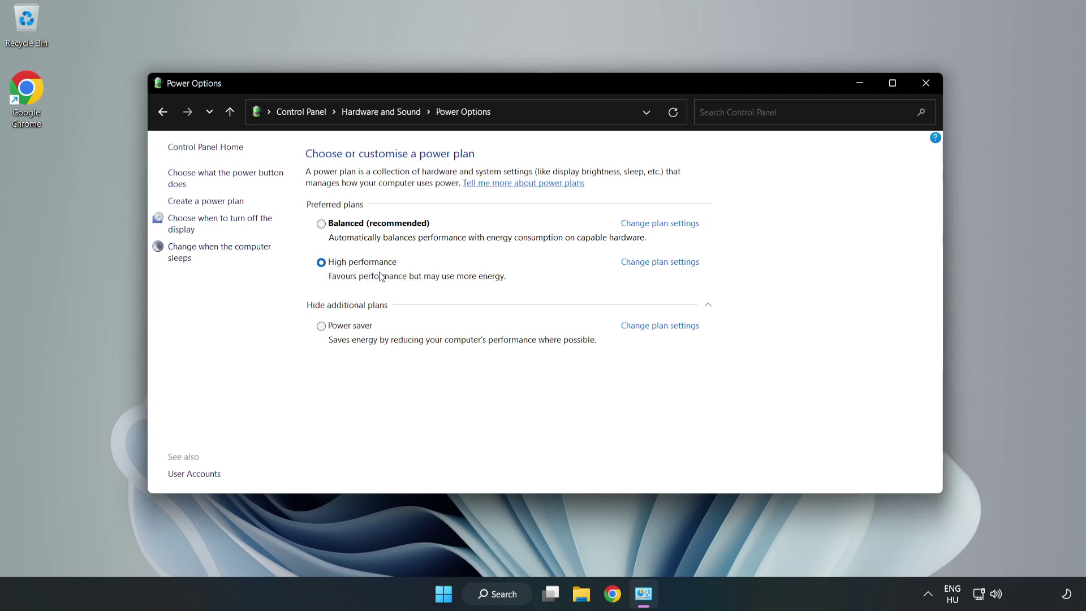
# Close Power Options and launch Device Manager via a 'device manager' search.
pyautogui.click(922, 91)
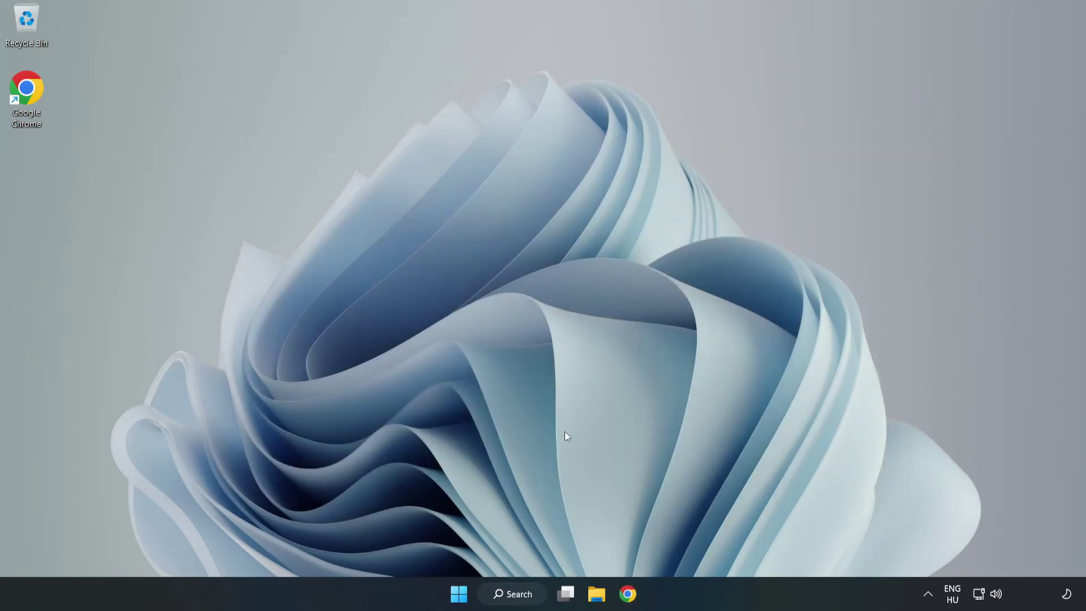
pyautogui.click(527, 595)
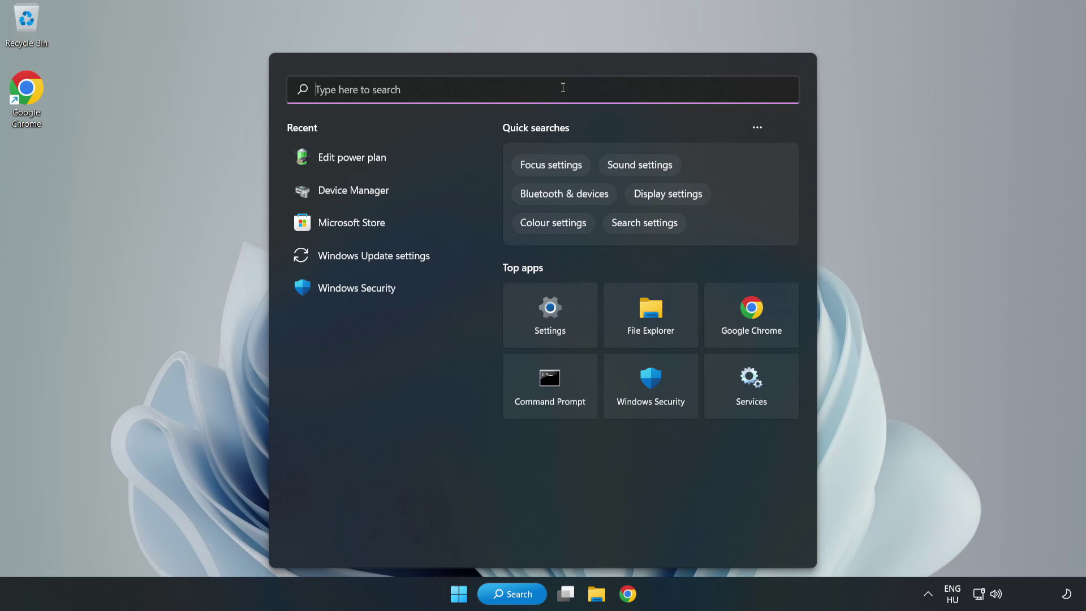
pyautogui.write('device mana')
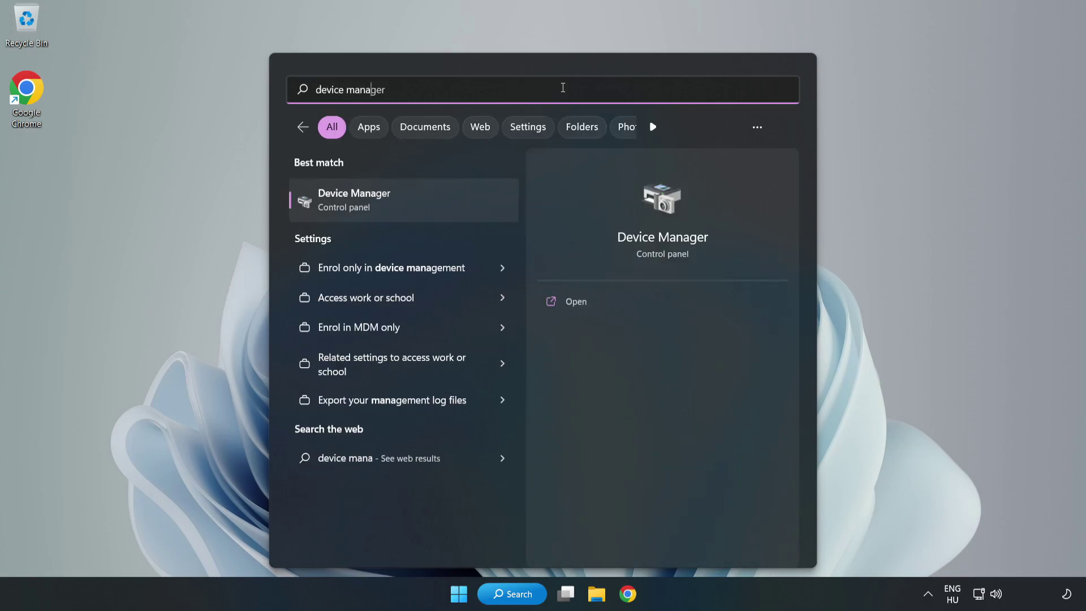
pyautogui.write('ger')
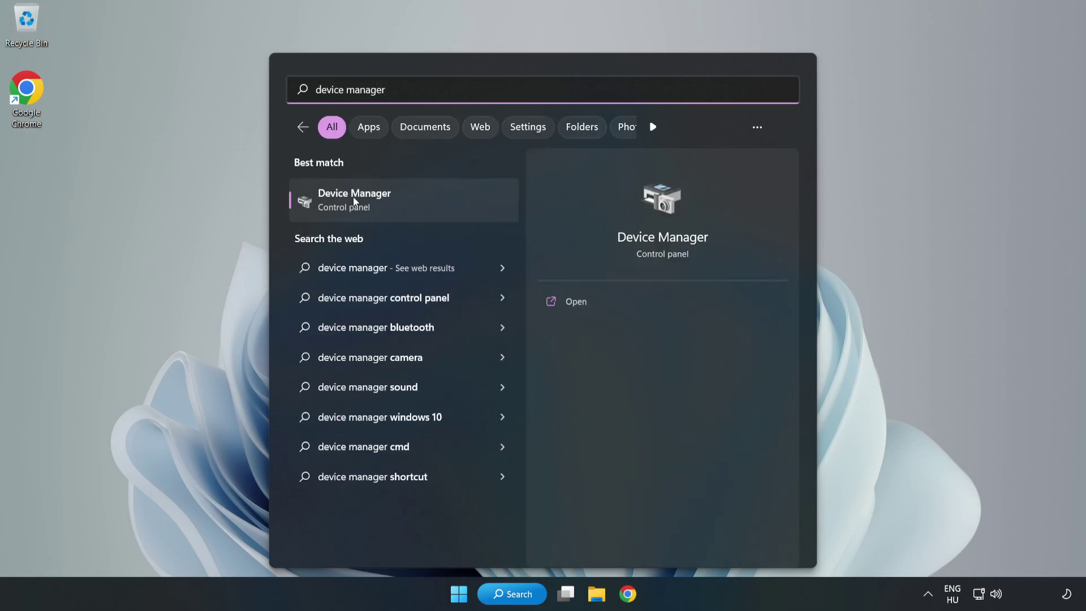
pyautogui.click(394, 201)
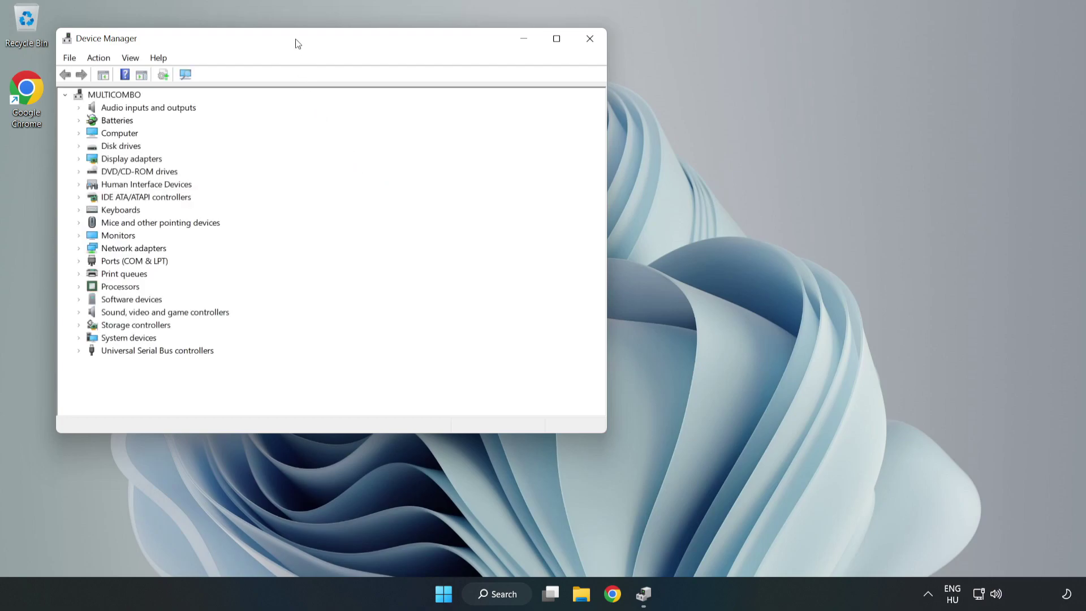
# Search automatically for a newer VMware SVGA 3D display driver, confirm the best is installed, and close Device Manager.
pyautogui.moveTo(296, 43); pyautogui.dragTo(499, 109)
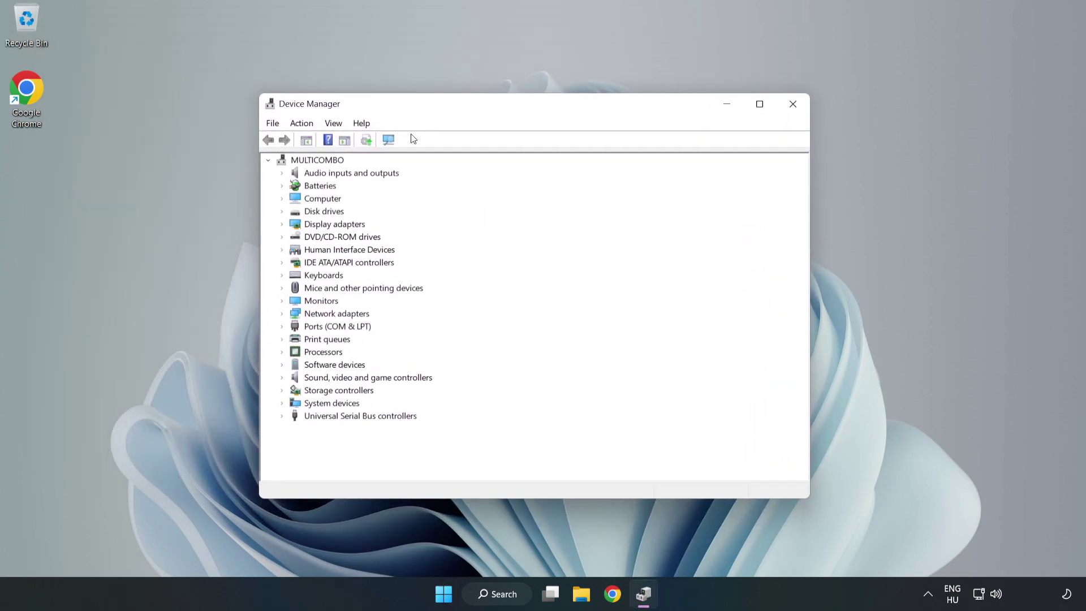
pyautogui.click(300, 224)
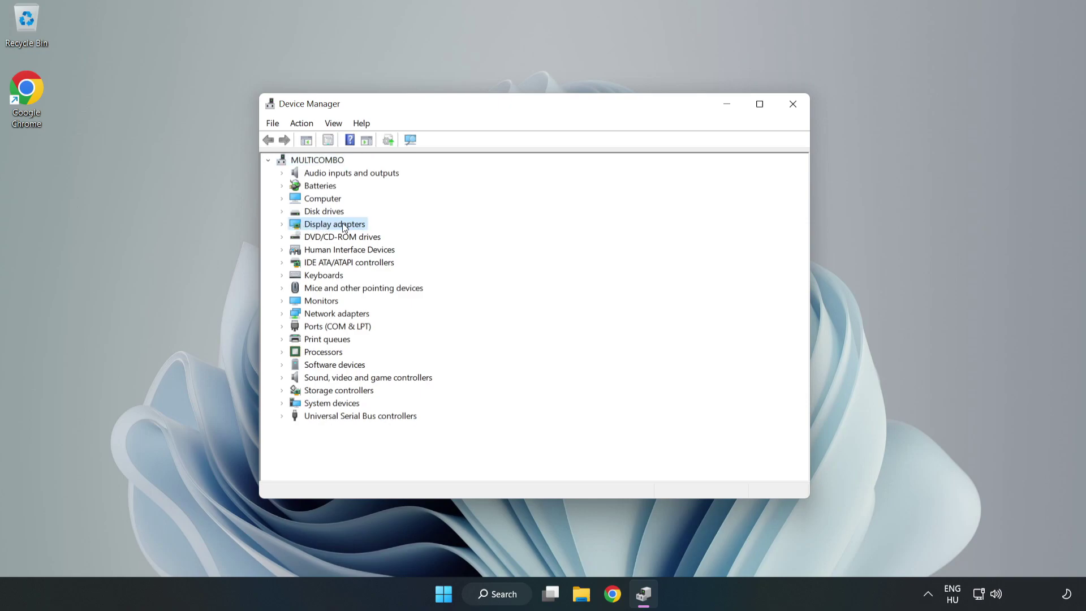
pyautogui.click(282, 225)
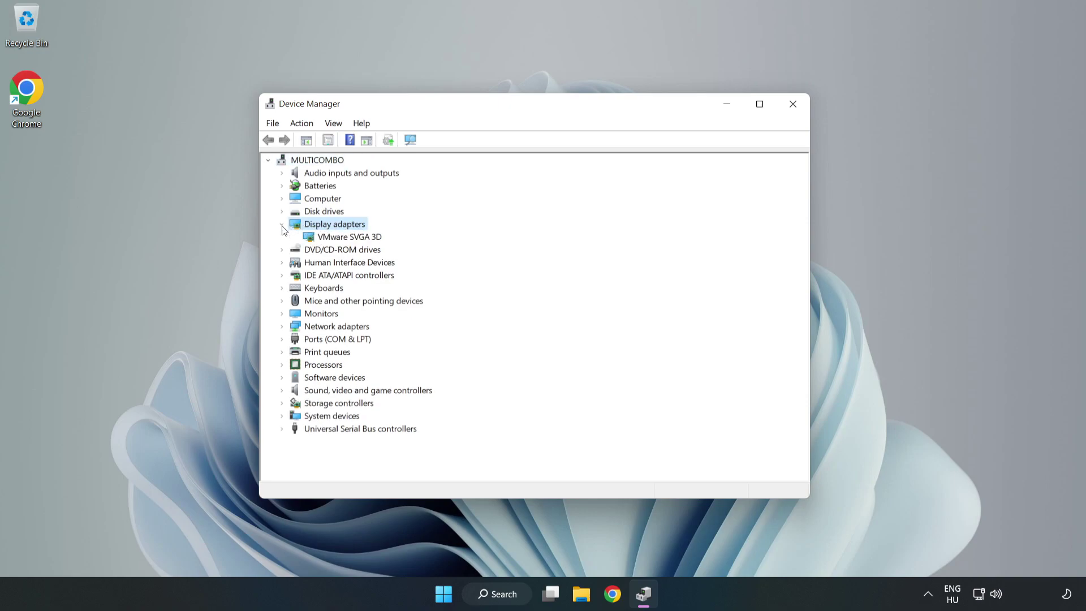
pyautogui.click(316, 238)
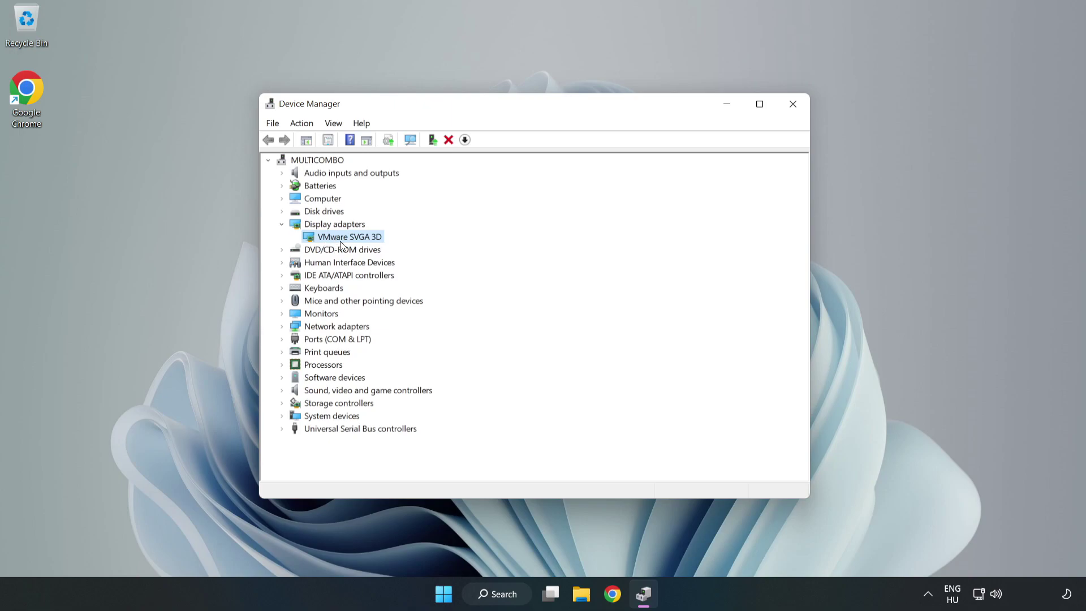
pyautogui.rightClick(346, 238)
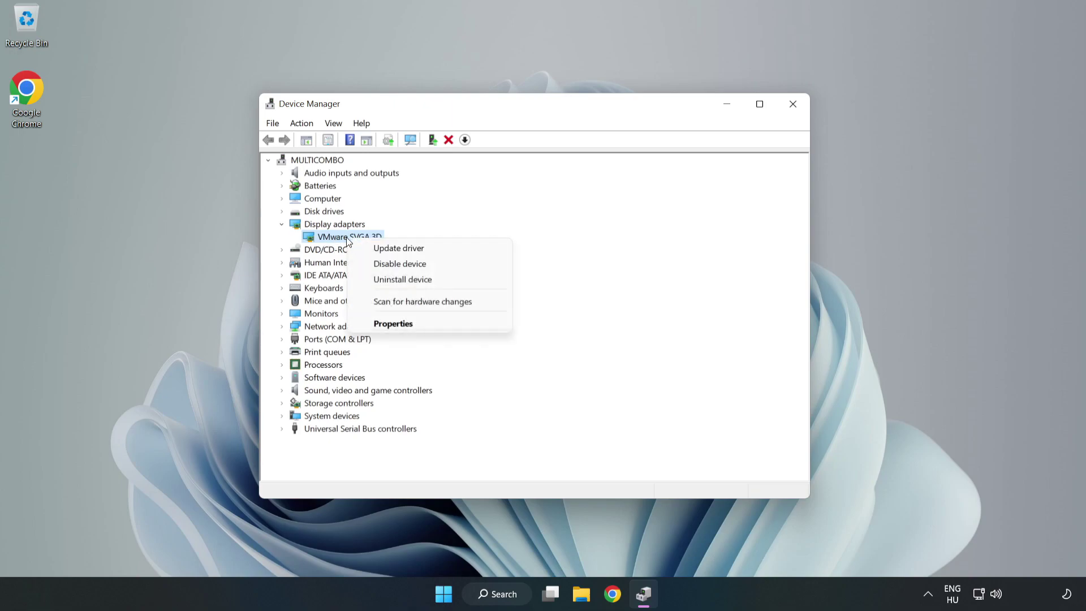
pyautogui.click(409, 252)
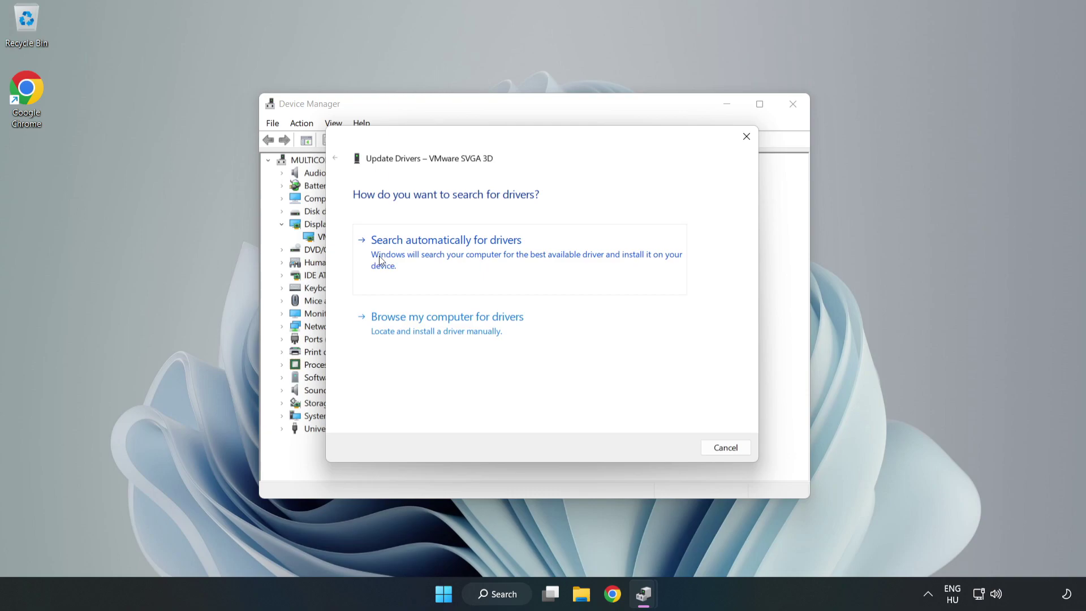
pyautogui.click(449, 259)
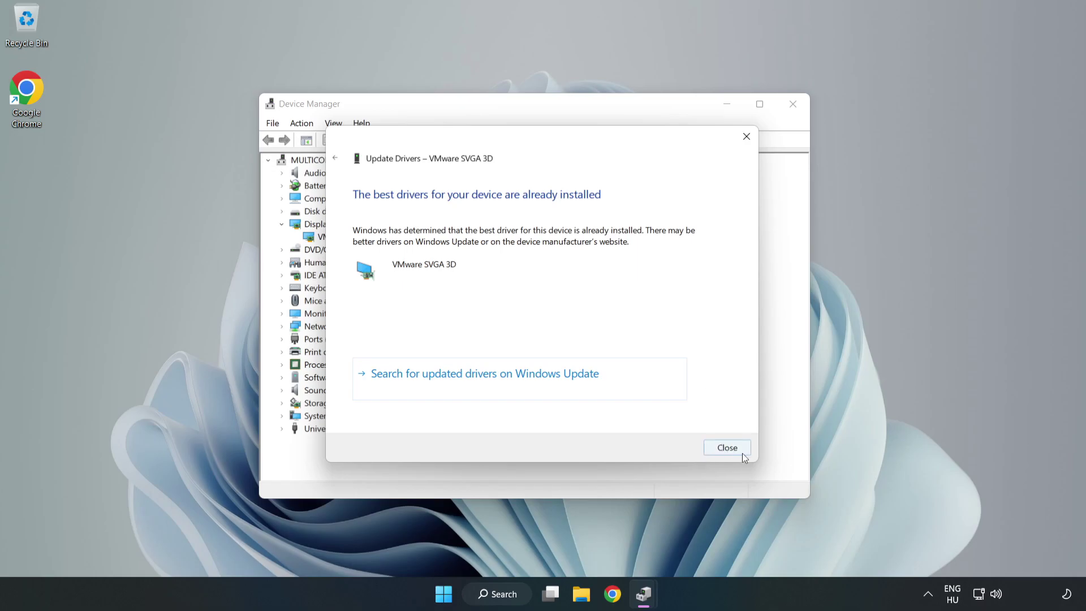
pyautogui.click(727, 447)
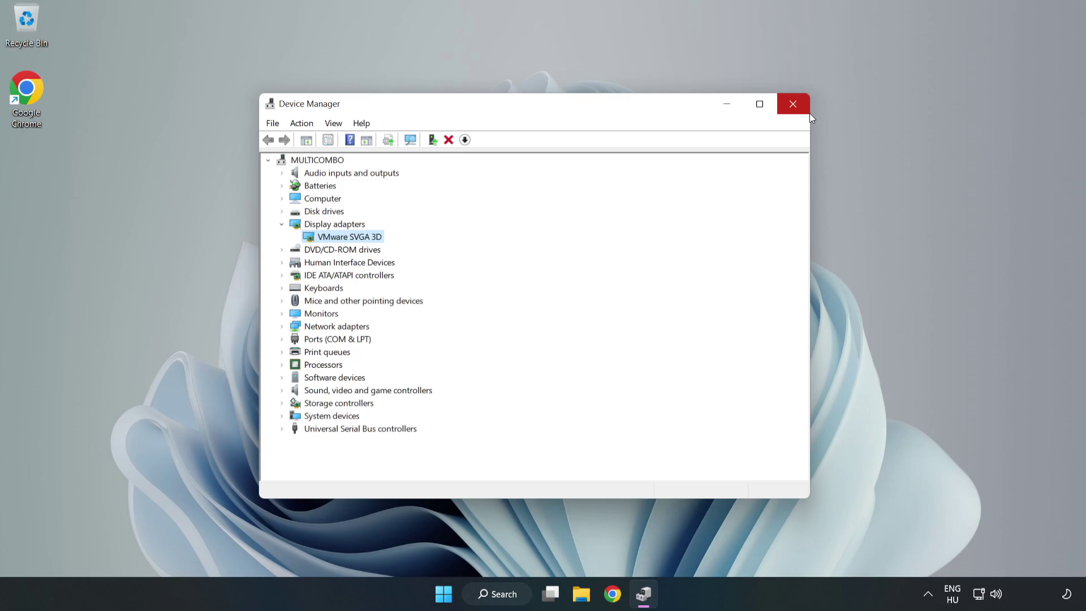
pyautogui.click(793, 105)
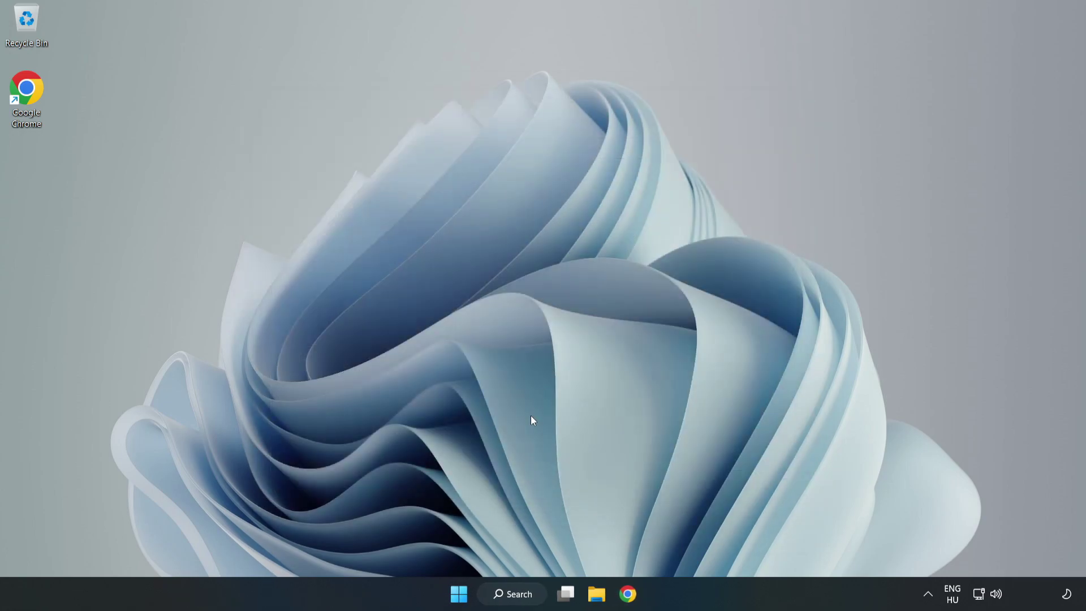
# Search 'game mode' and open the Gaming › Game Mode settings page.
pyautogui.click(527, 595)
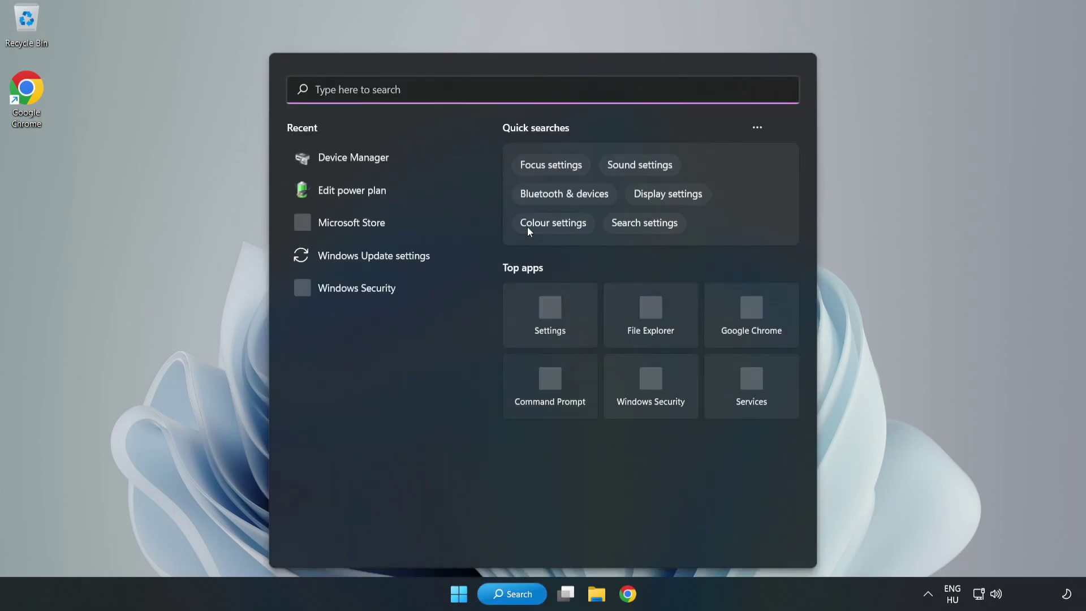
pyautogui.write('g')
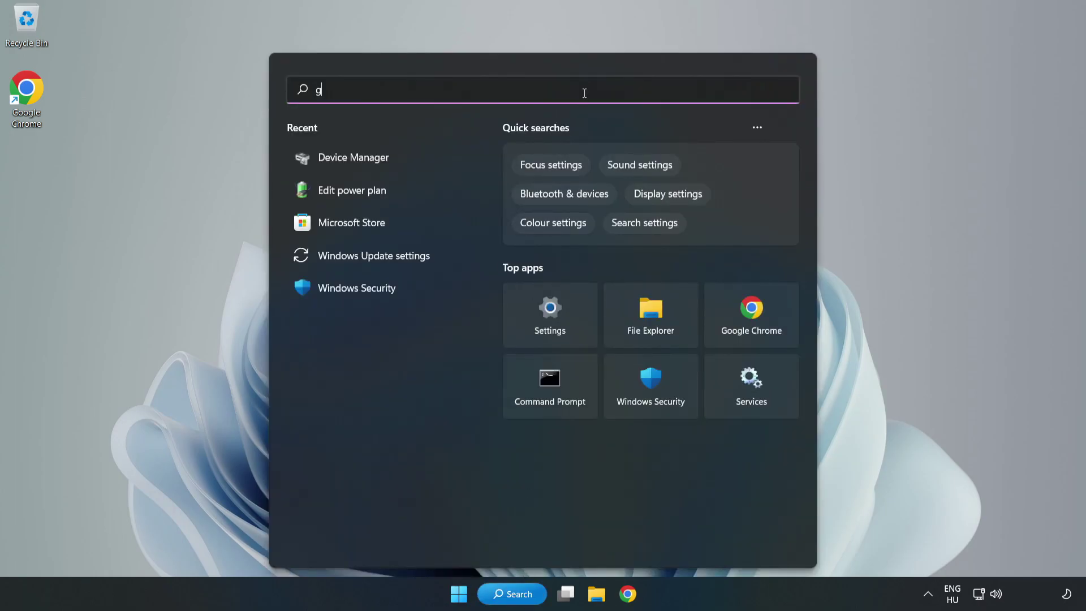
pyautogui.write('ame mode')
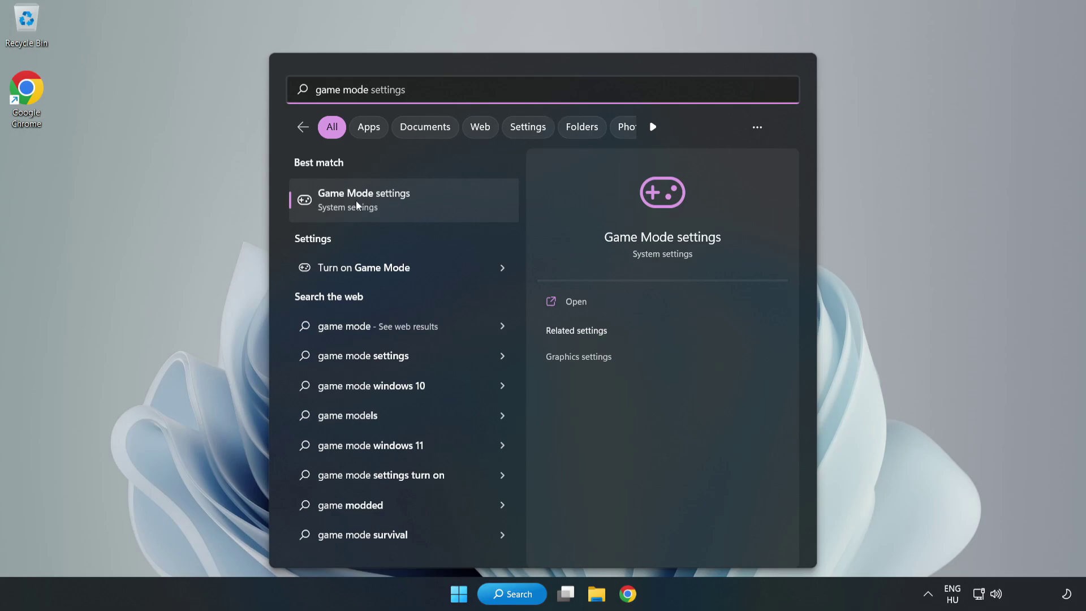
pyautogui.click(389, 205)
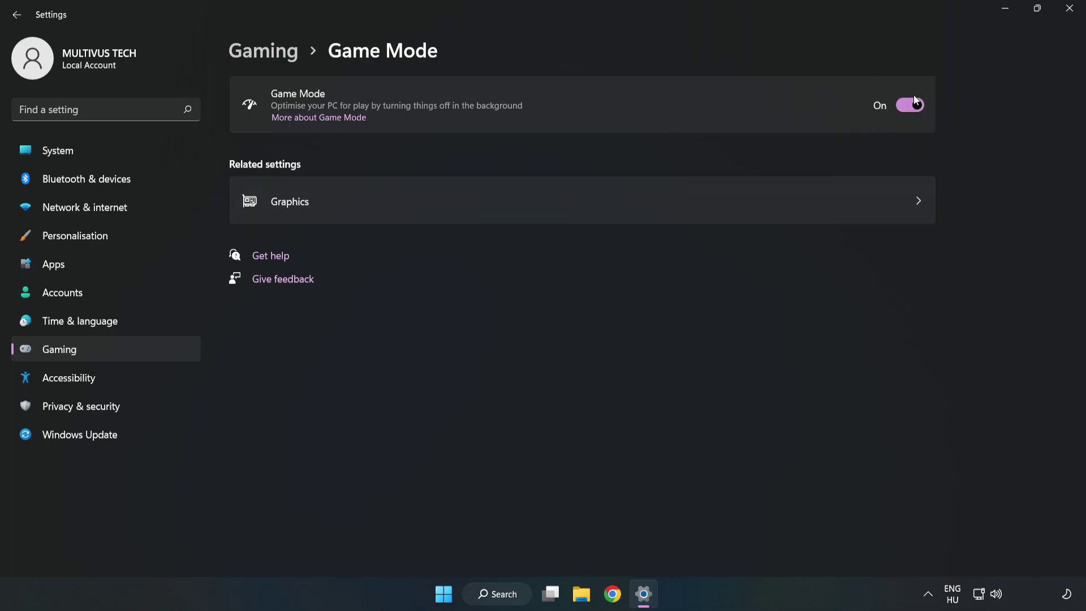
# Turn off opening Xbox Game Bar with the controller button, then close Settings.
pyautogui.click(277, 61)
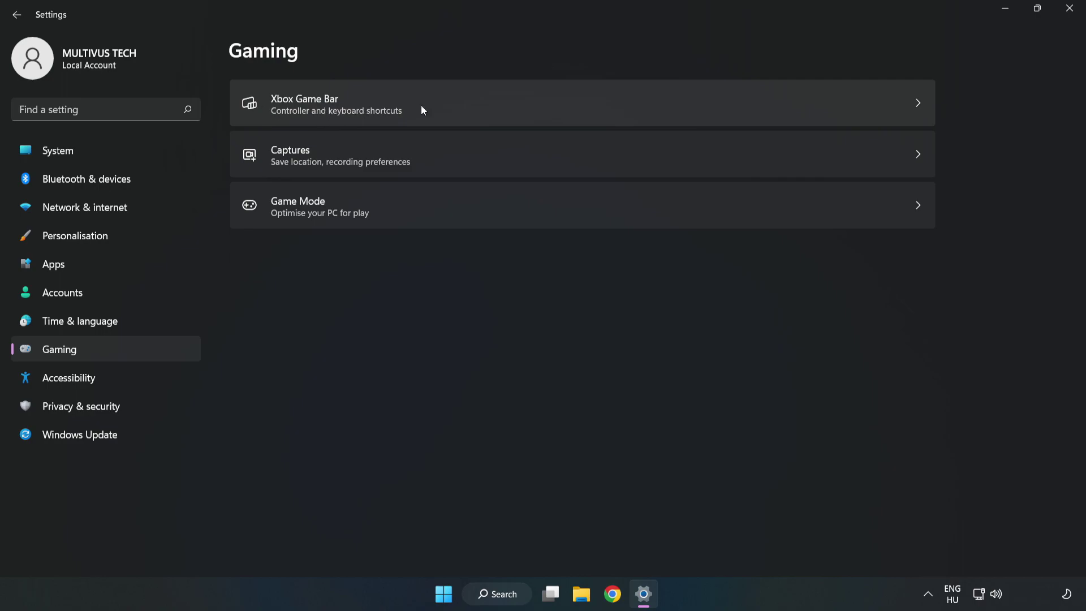
pyautogui.click(461, 102)
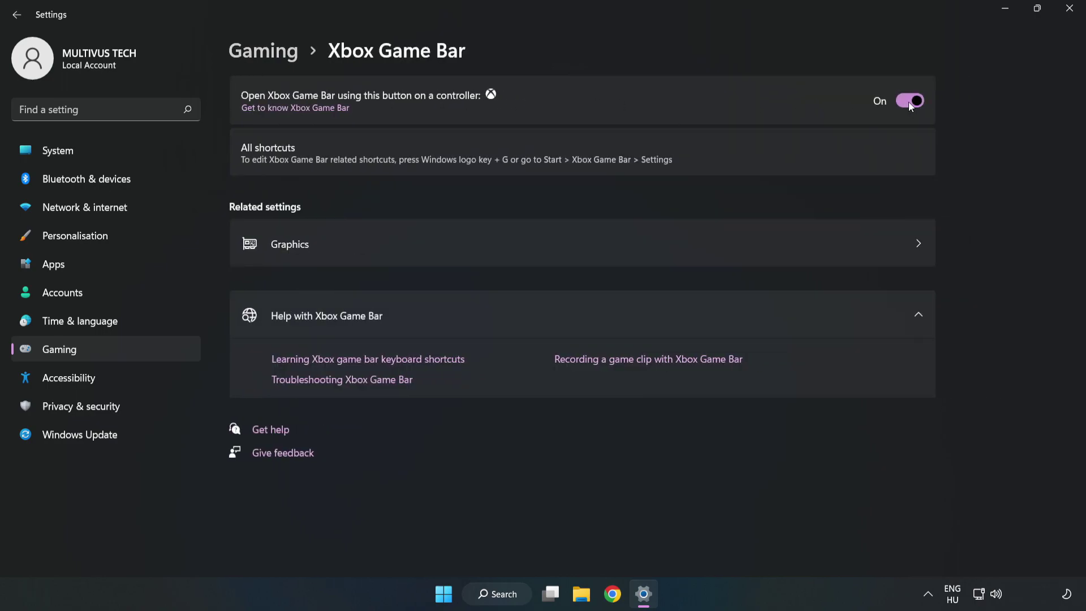
pyautogui.click(909, 102)
pyautogui.click(1069, 9)
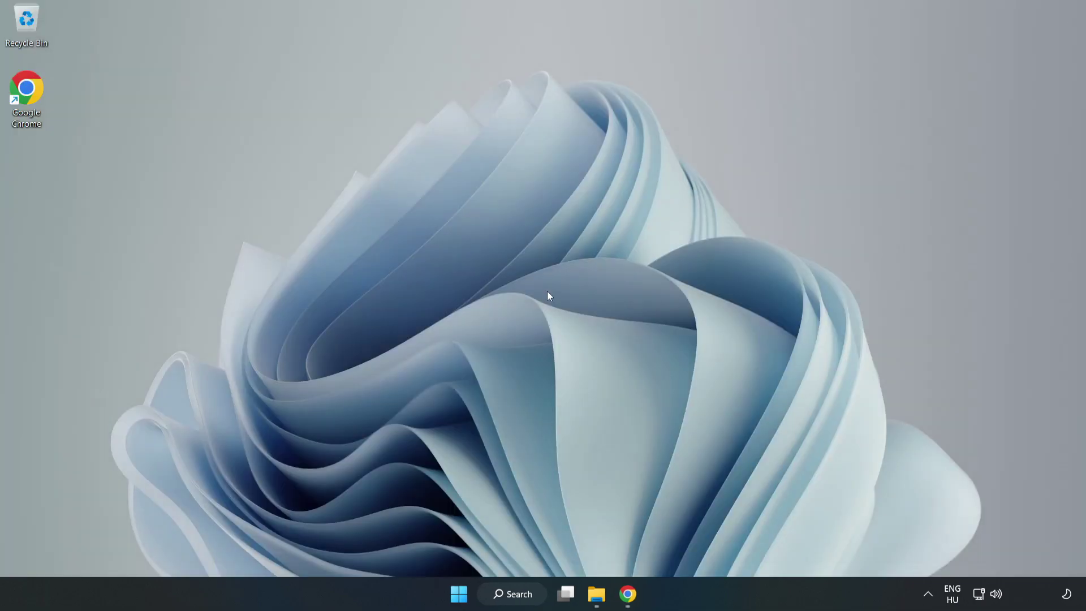
# Open Task Manager from the Start menu, end the Google Chrome (8) process, and show the Startup apps.
pyautogui.rightClick(462, 598)
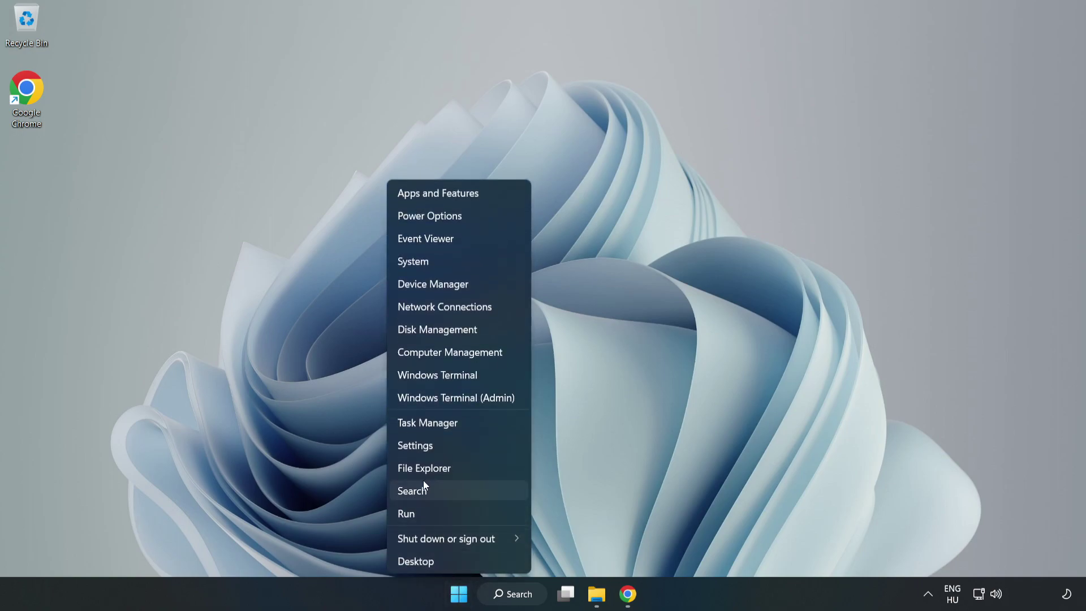
pyautogui.click(475, 423)
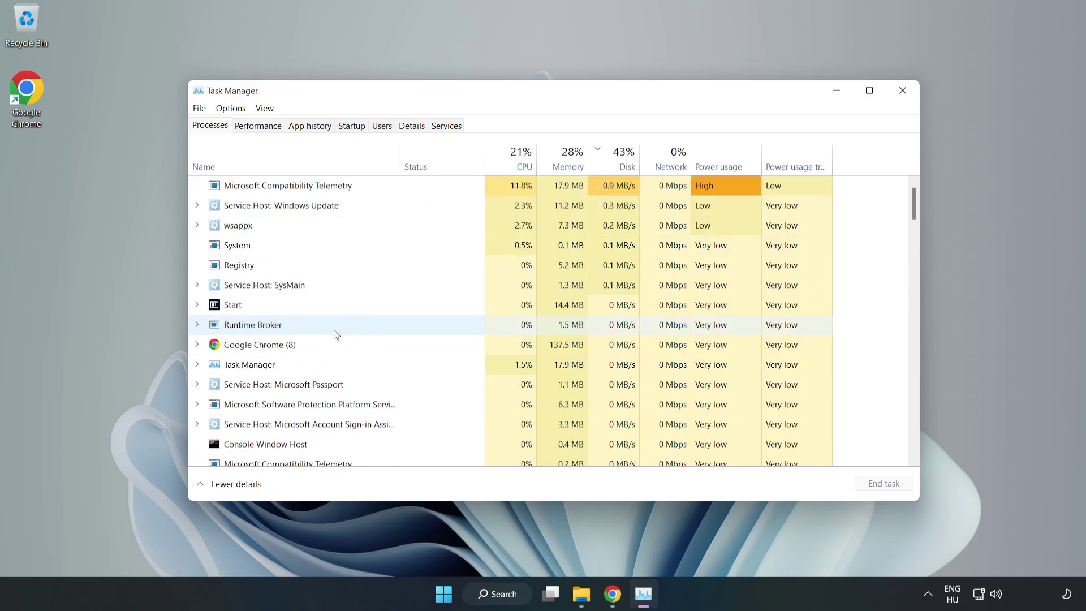
pyautogui.click(293, 344)
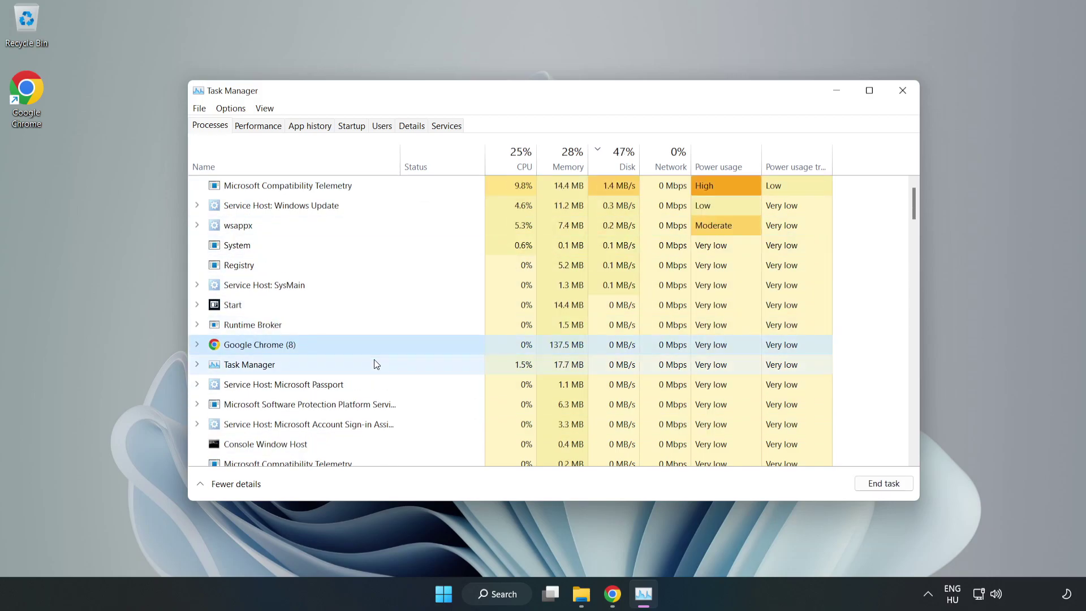
pyautogui.click(877, 483)
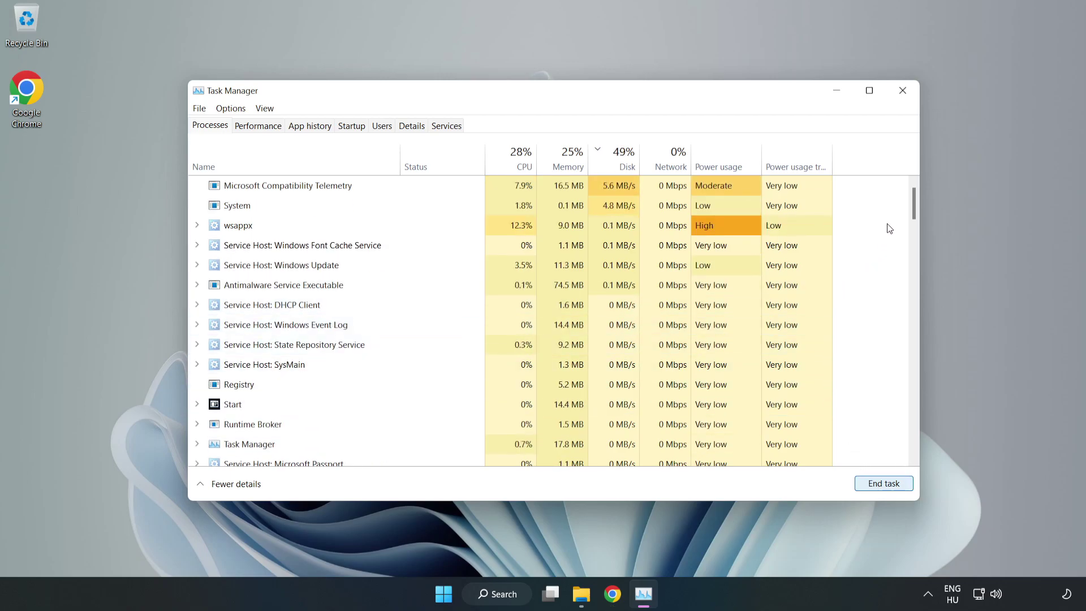
pyautogui.moveTo(917, 207)
pyautogui.mouseDown()
pyautogui.moveTo(915, 388)
pyautogui.moveTo(897, 211)
pyautogui.mouseUp()
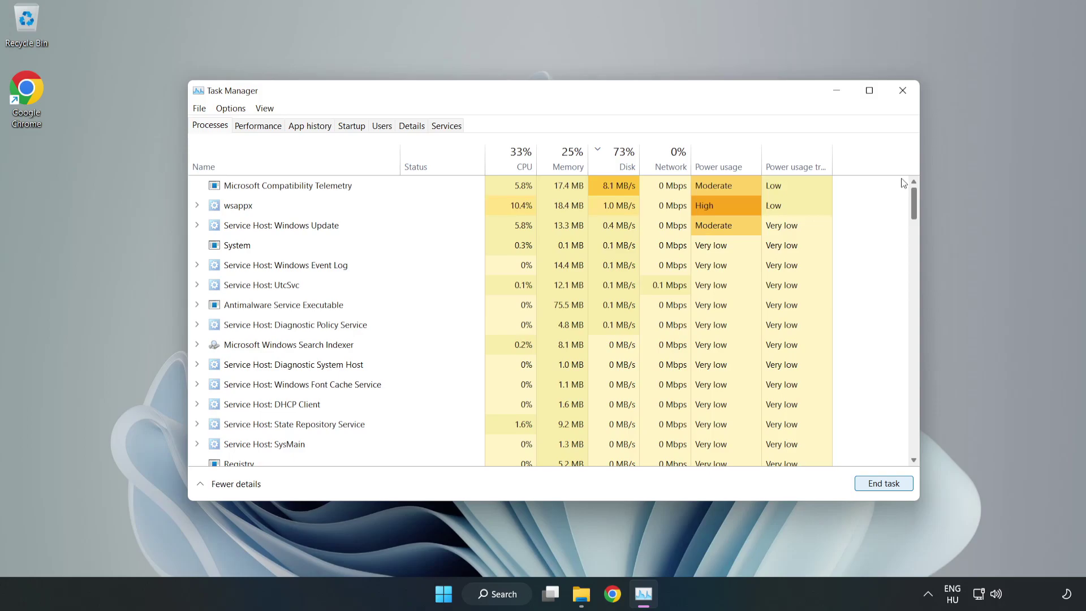
pyautogui.click(356, 126)
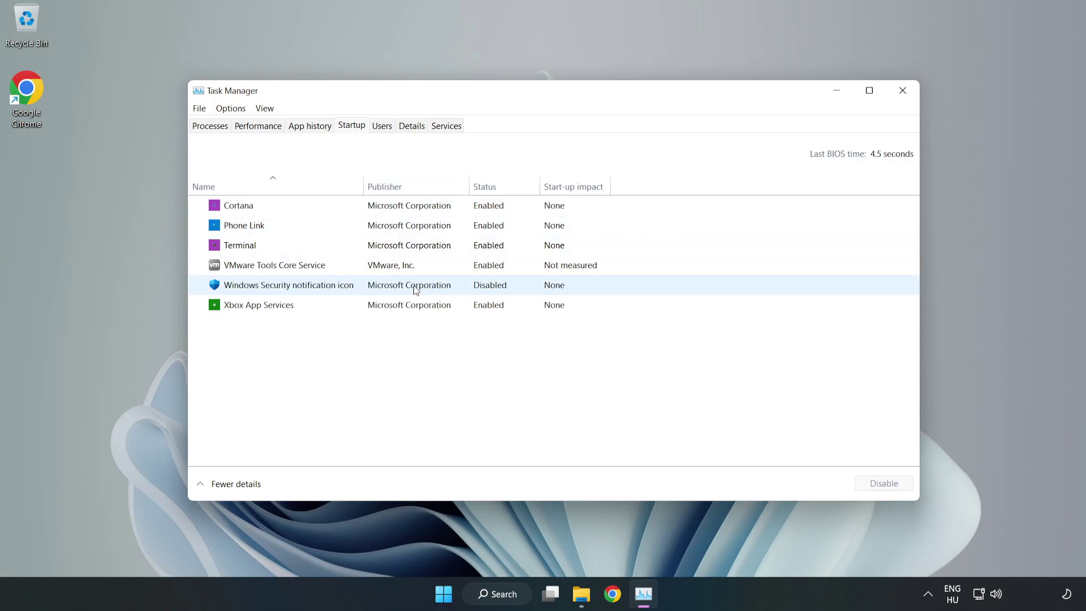
# Disable Cortana, Phone Link, Terminal and Xbox App Services as startup apps, then close Task Manager.
pyautogui.click(410, 206)
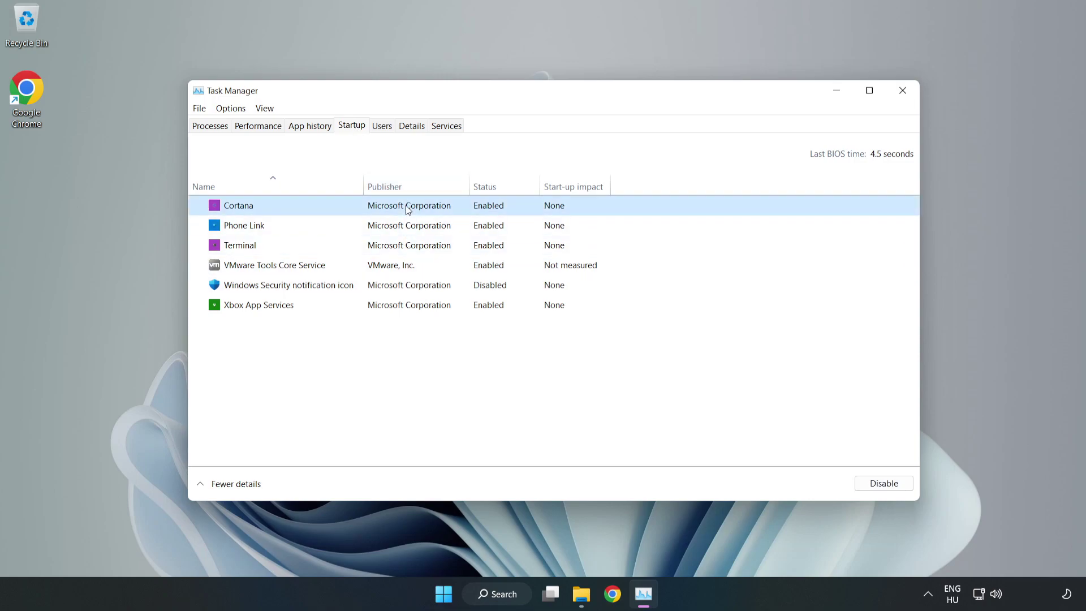
pyautogui.click(874, 490)
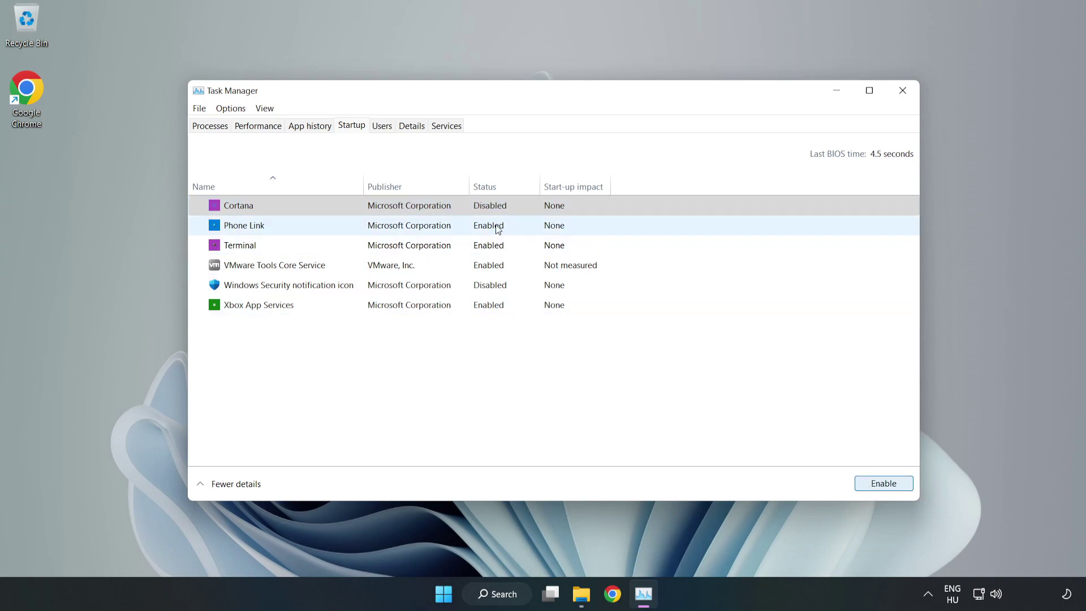
pyautogui.click(498, 230)
pyautogui.click(875, 484)
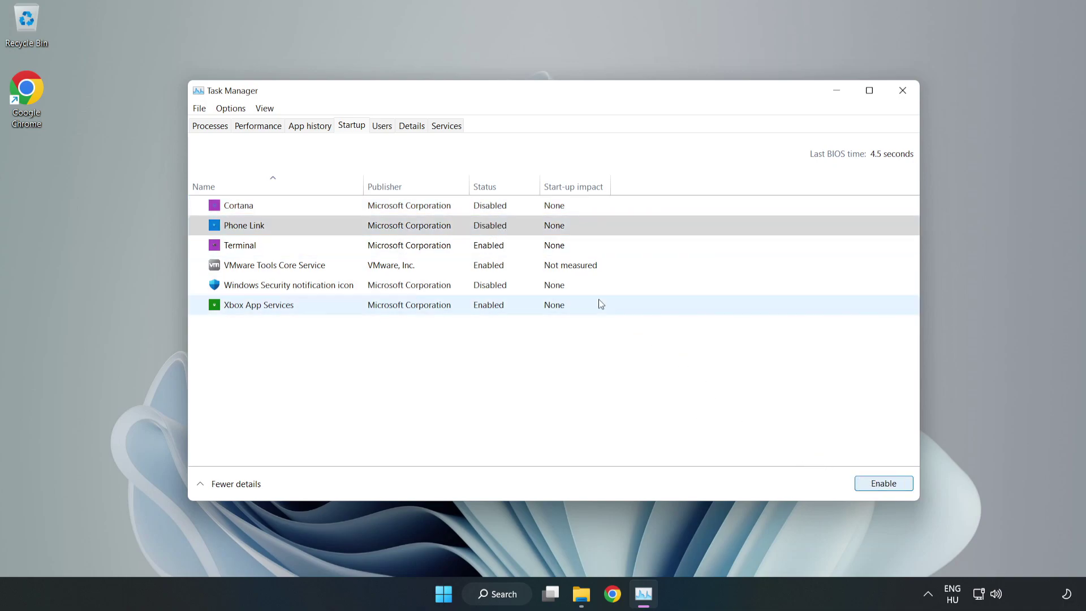
pyautogui.click(500, 250)
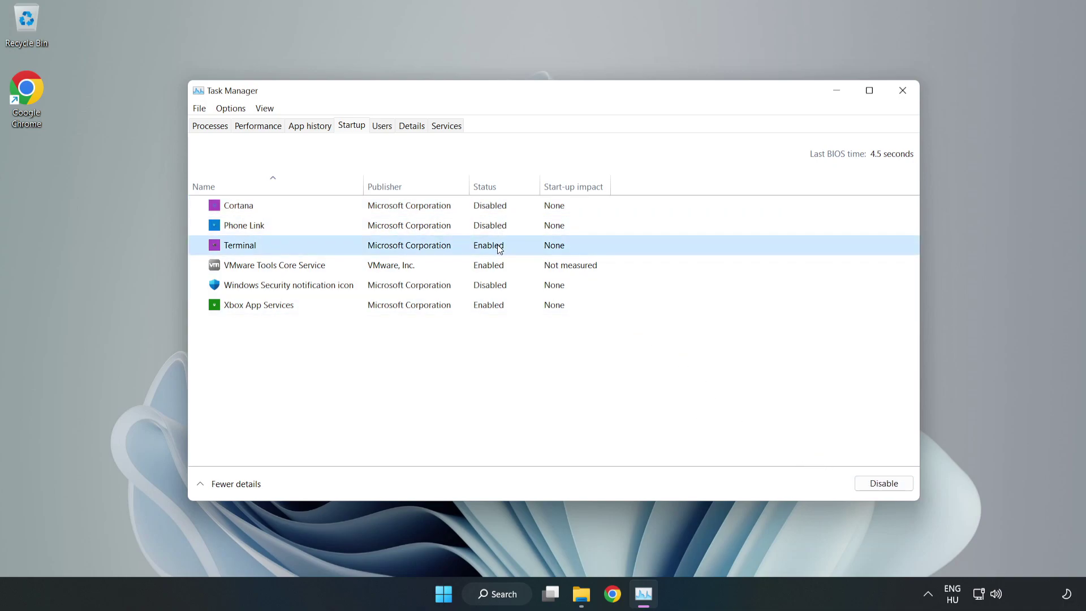
pyautogui.click(888, 487)
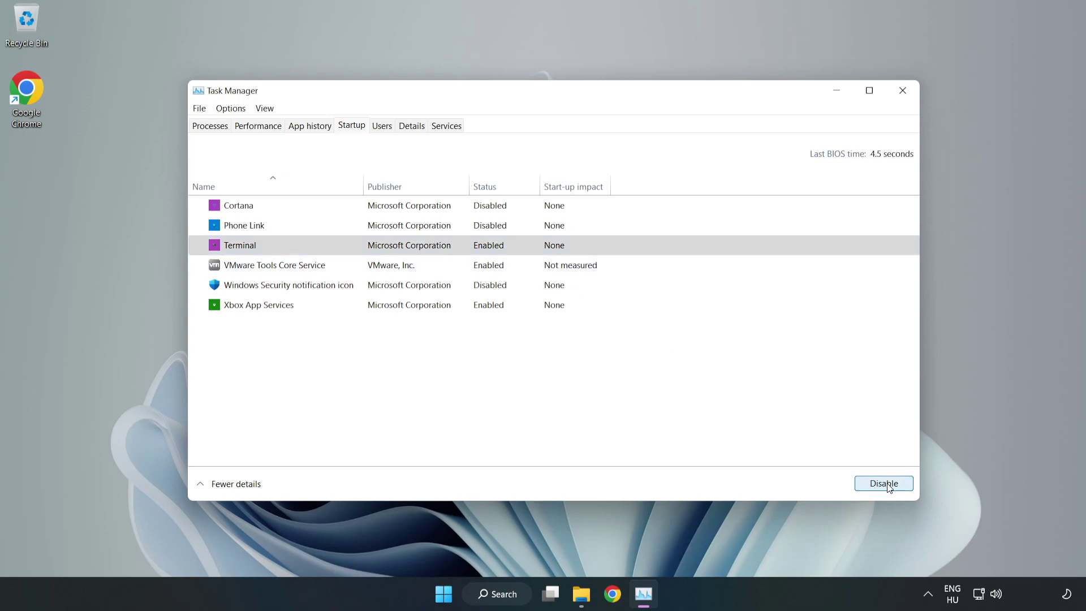
pyautogui.click(374, 306)
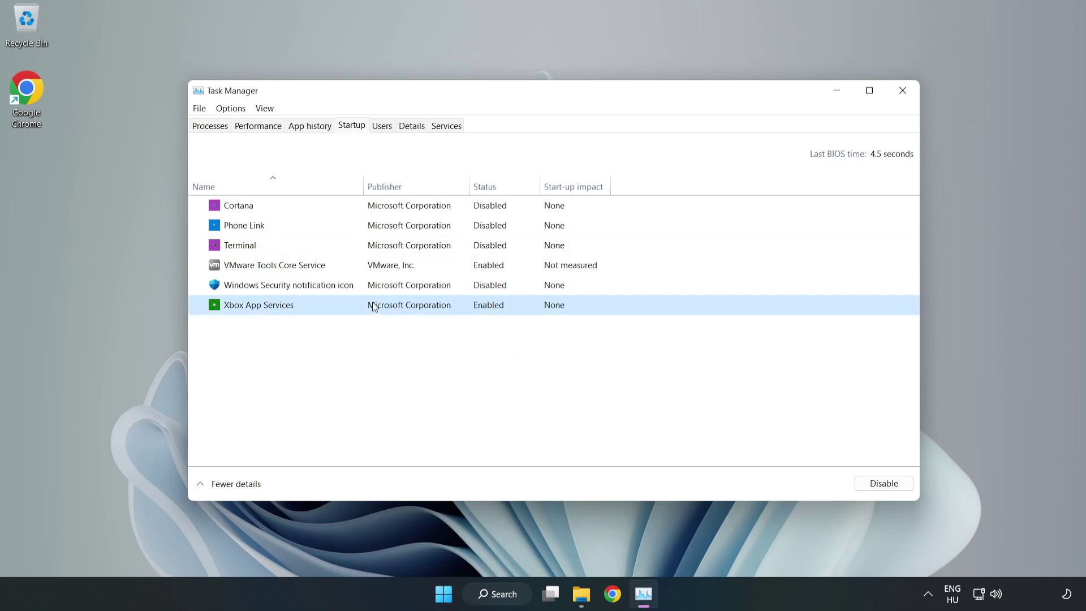
pyautogui.click(862, 487)
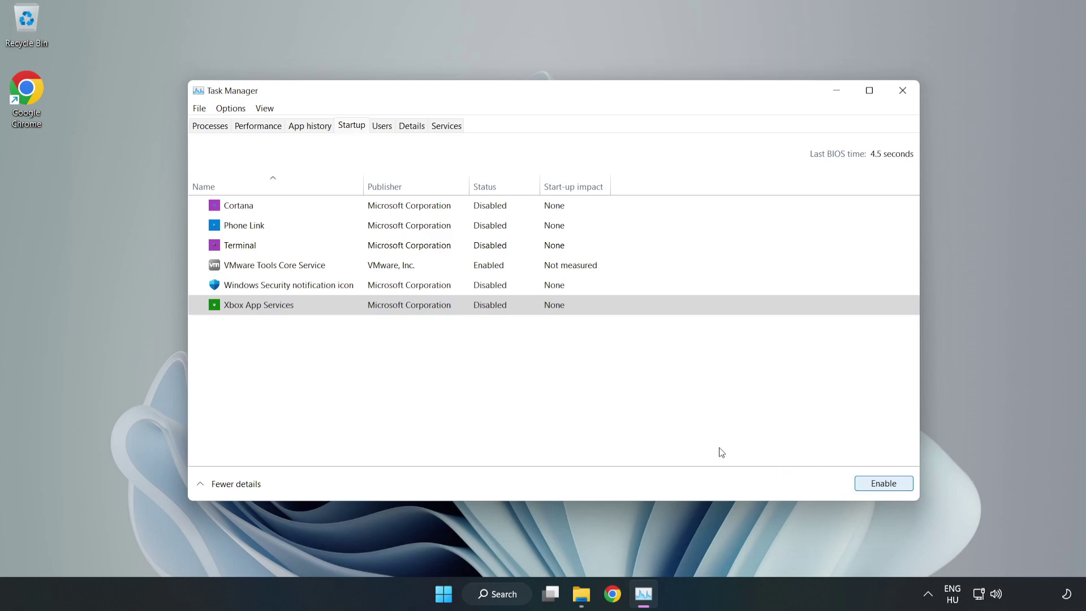
pyautogui.click(902, 97)
pyautogui.click(902, 97)
# Search 'update', check Windows Update for updates confirming it's up to date, then close Settings.
pyautogui.click(519, 595)
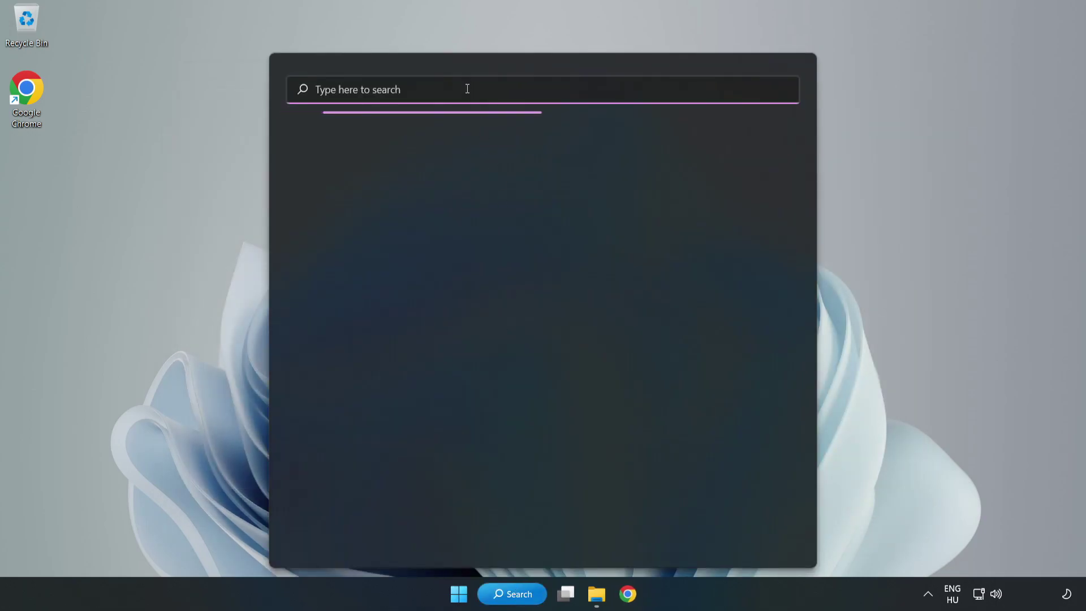
pyautogui.write('update')
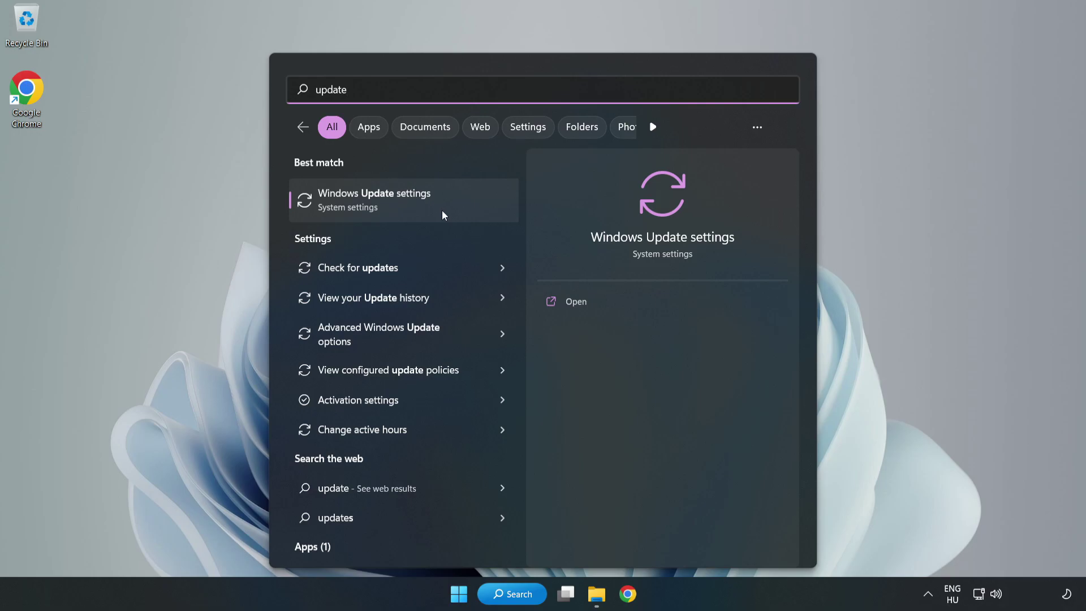
pyautogui.click(442, 210)
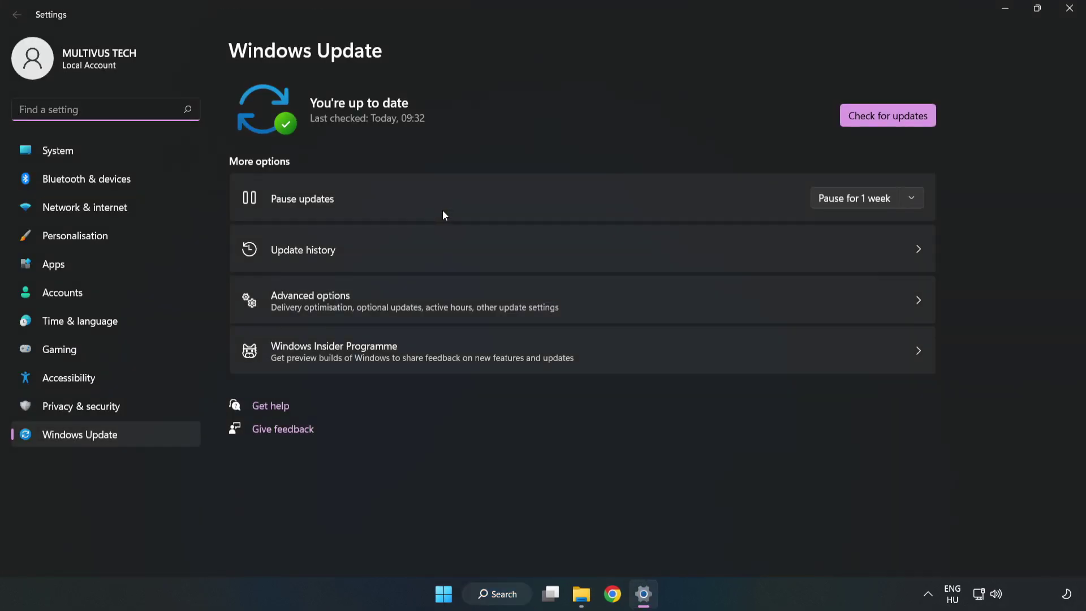
pyautogui.click(873, 119)
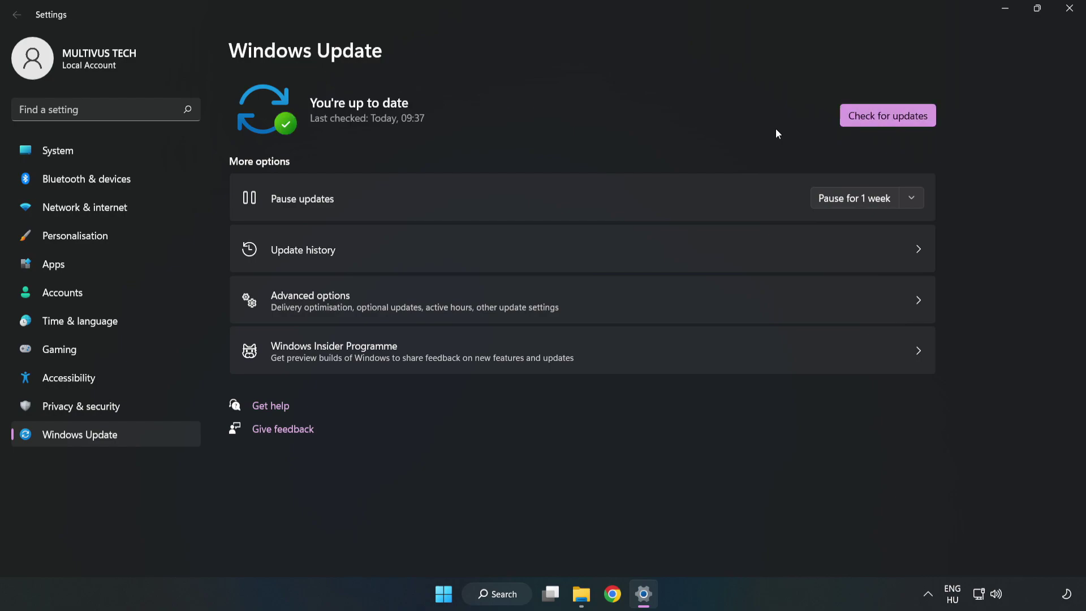
pyautogui.click(1066, 15)
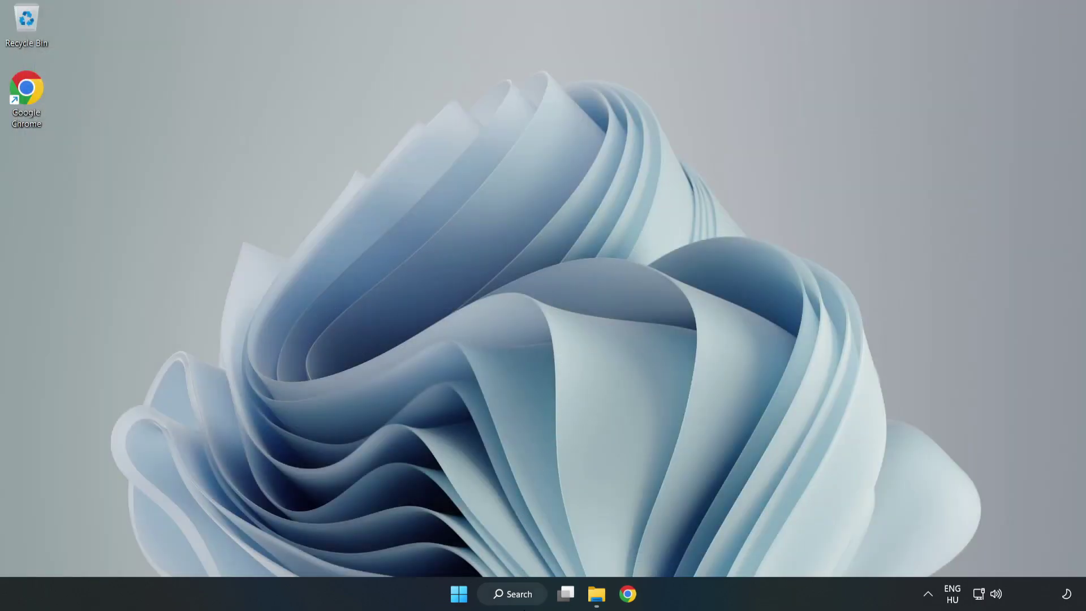
# Search 'regedit' and open Registry Editor from the best match.
pyautogui.click(530, 599)
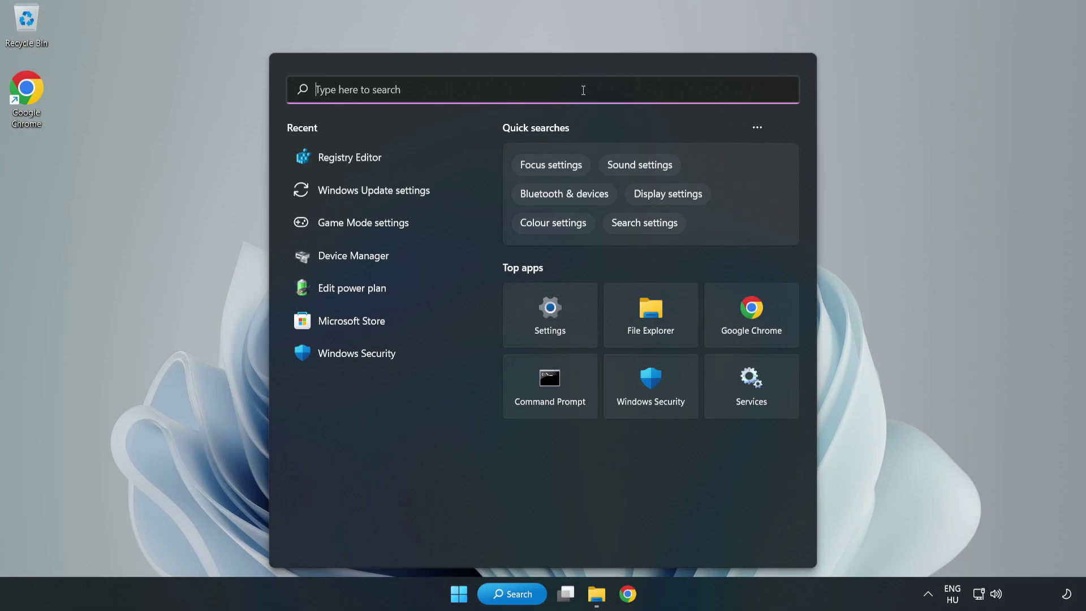
pyautogui.write('regedit')
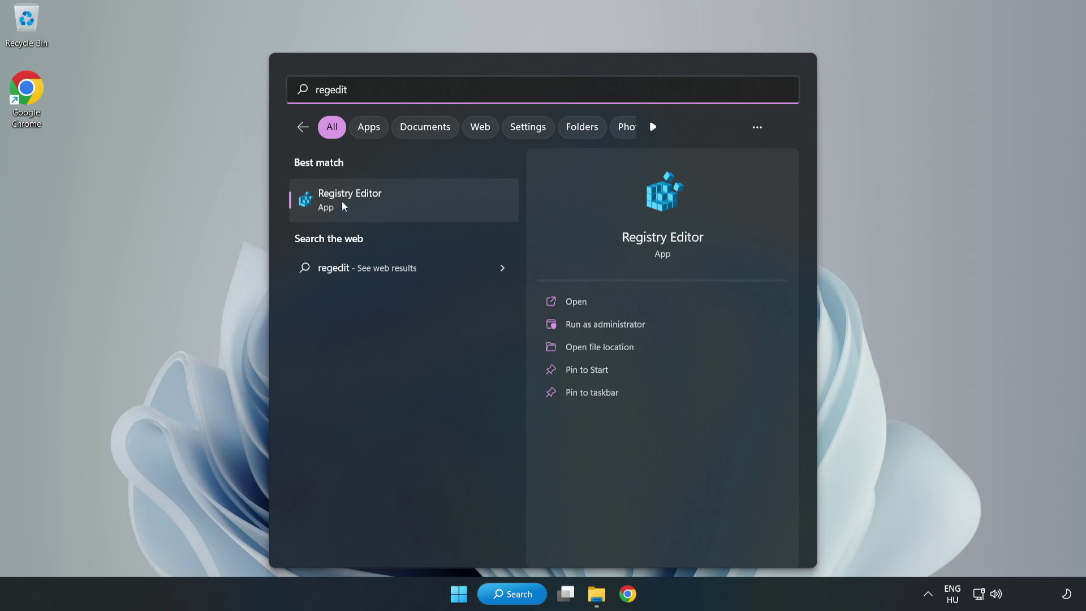
pyautogui.click(415, 201)
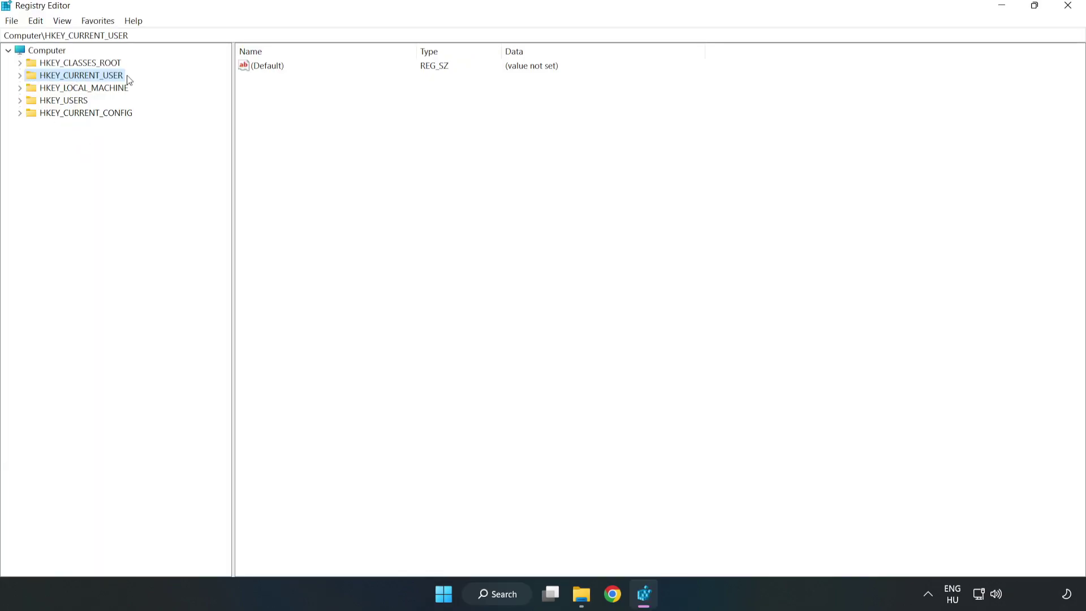
# Open HKEY_CURRENT_USER\System\GameConfigStore and bring up the GameDVR_Enabled context menu.
pyautogui.click(21, 77)
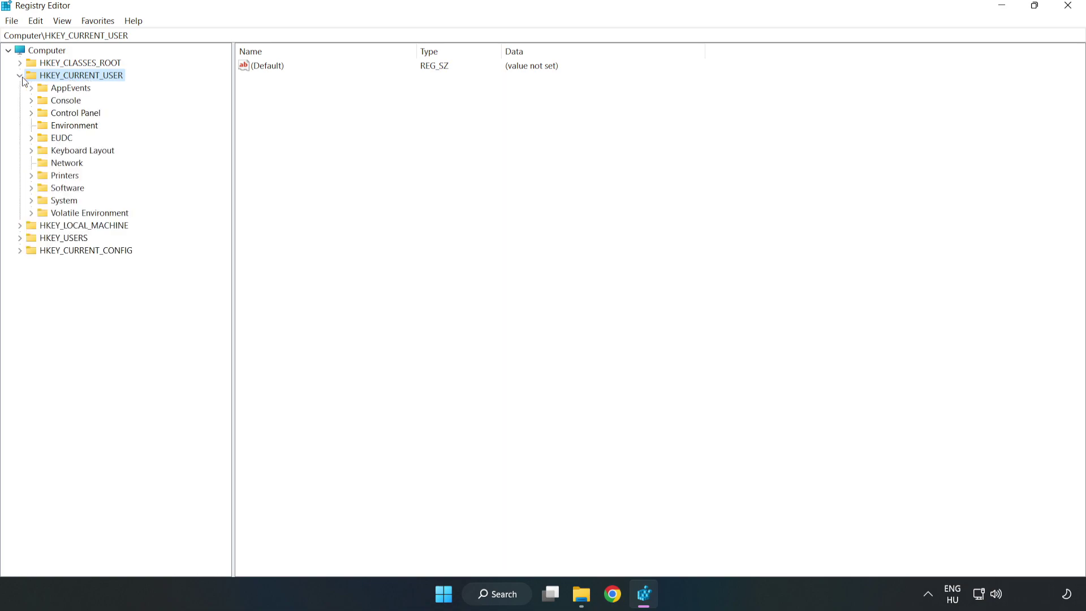
pyautogui.click(31, 201)
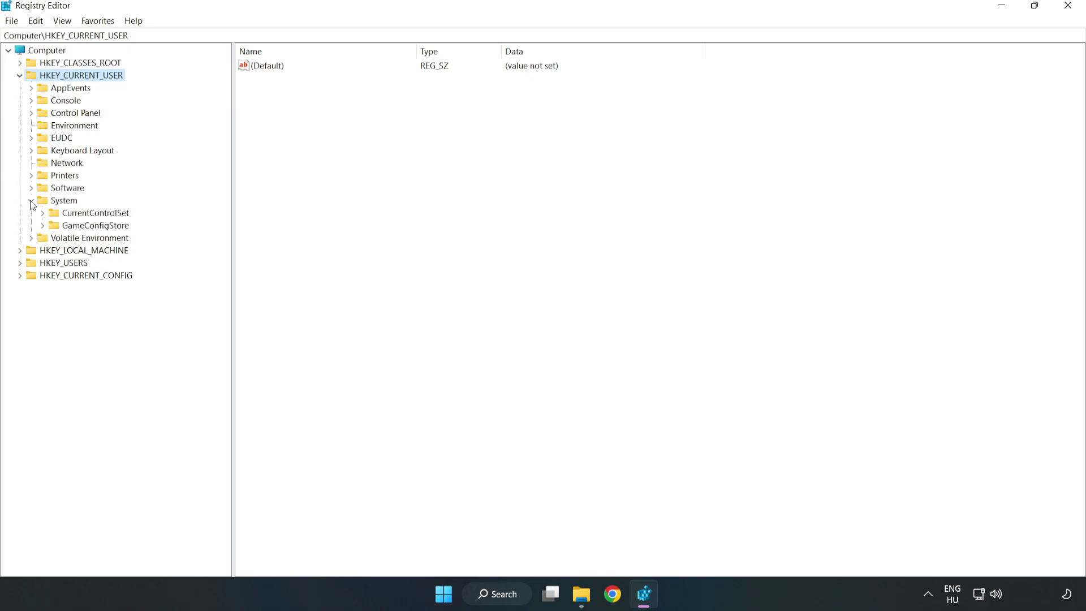
pyautogui.click(91, 229)
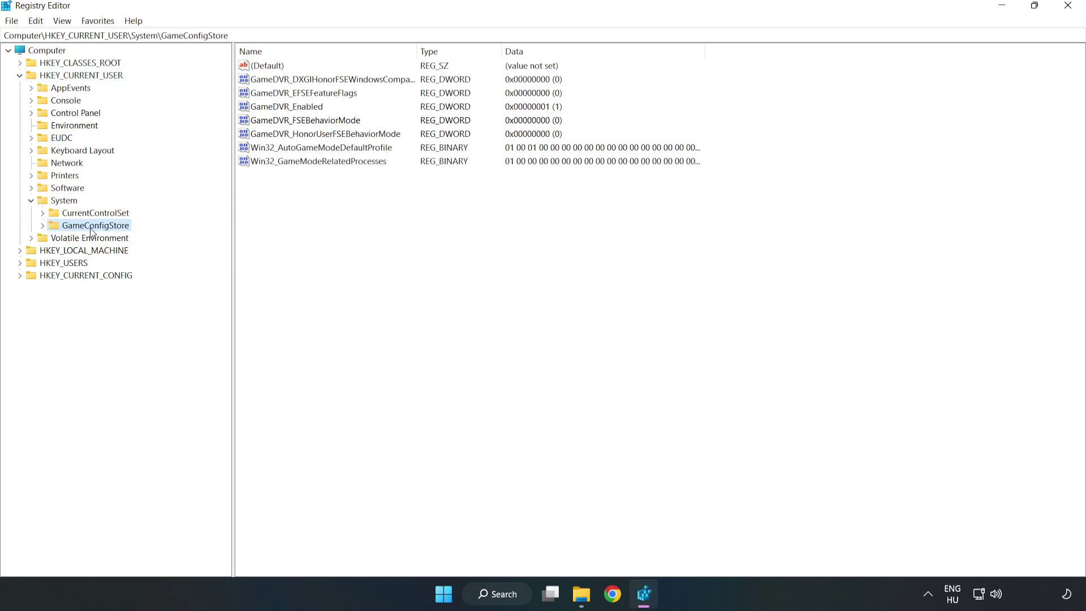
pyautogui.click(265, 109)
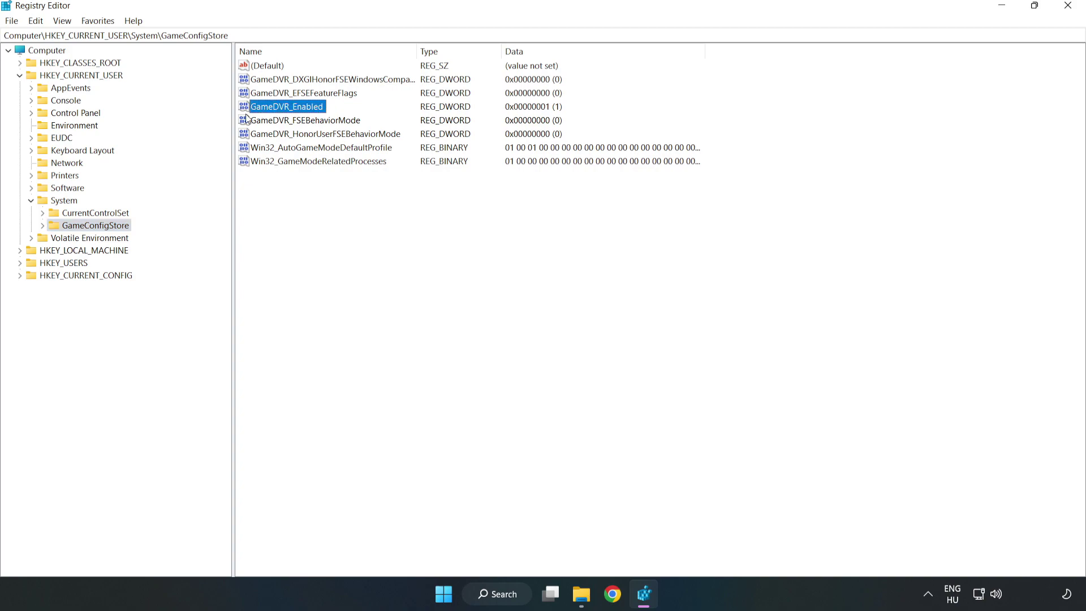
pyautogui.rightClick(296, 111)
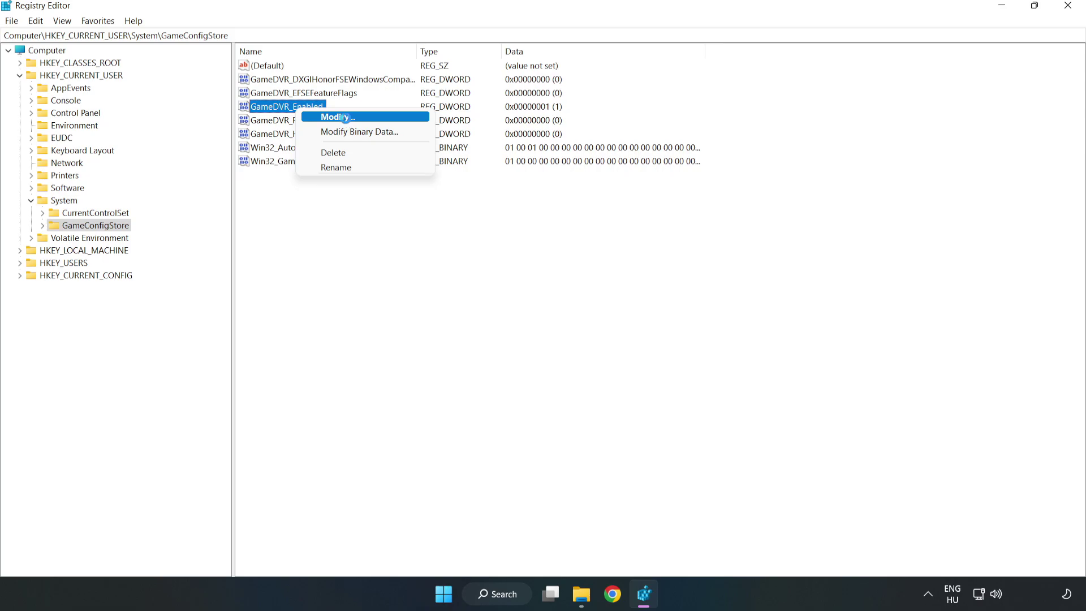
# Change GameDVR_Enabled's value data from 1 to 0, then collapse HKEY_CURRENT_USER.
pyautogui.click(346, 120)
pyautogui.moveTo(385, 154); pyautogui.dragTo(609, 233)
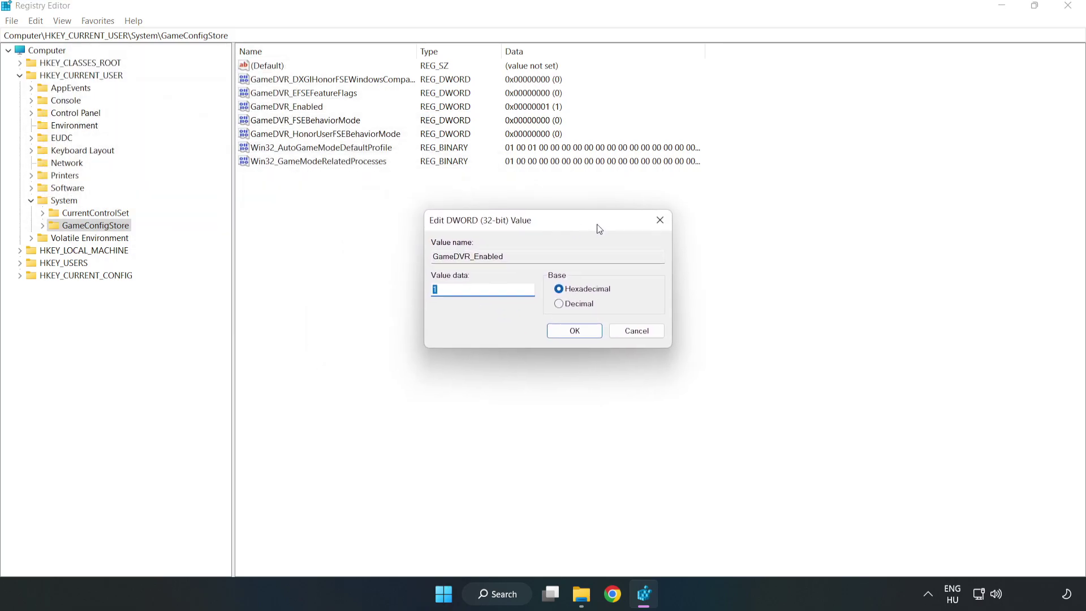
pyautogui.click(455, 294)
pyautogui.moveTo(456, 294); pyautogui.dragTo(394, 290)
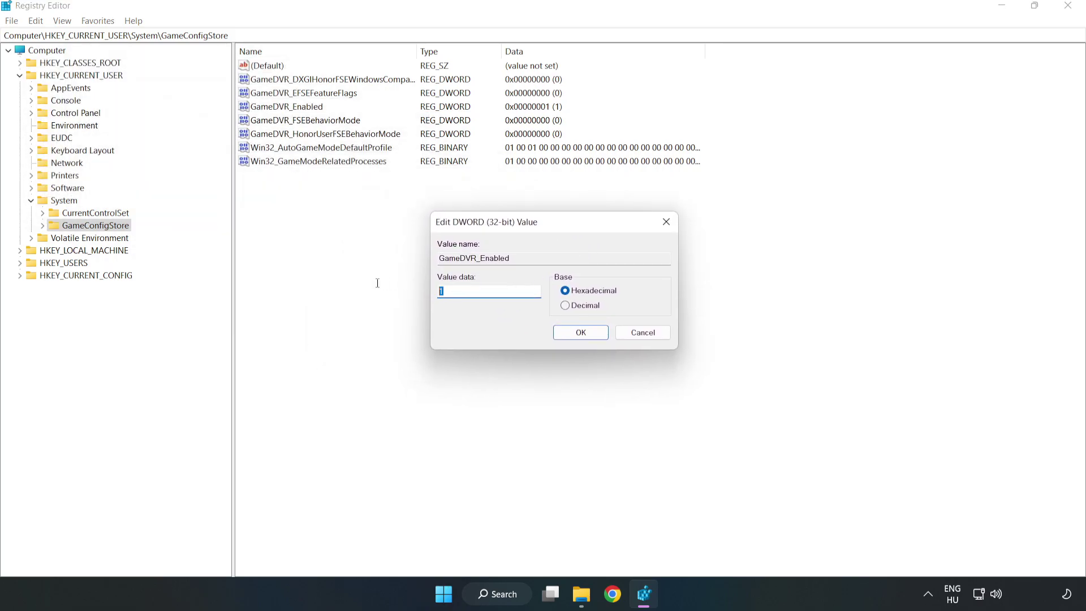
pyautogui.write('0')
pyautogui.click(581, 334)
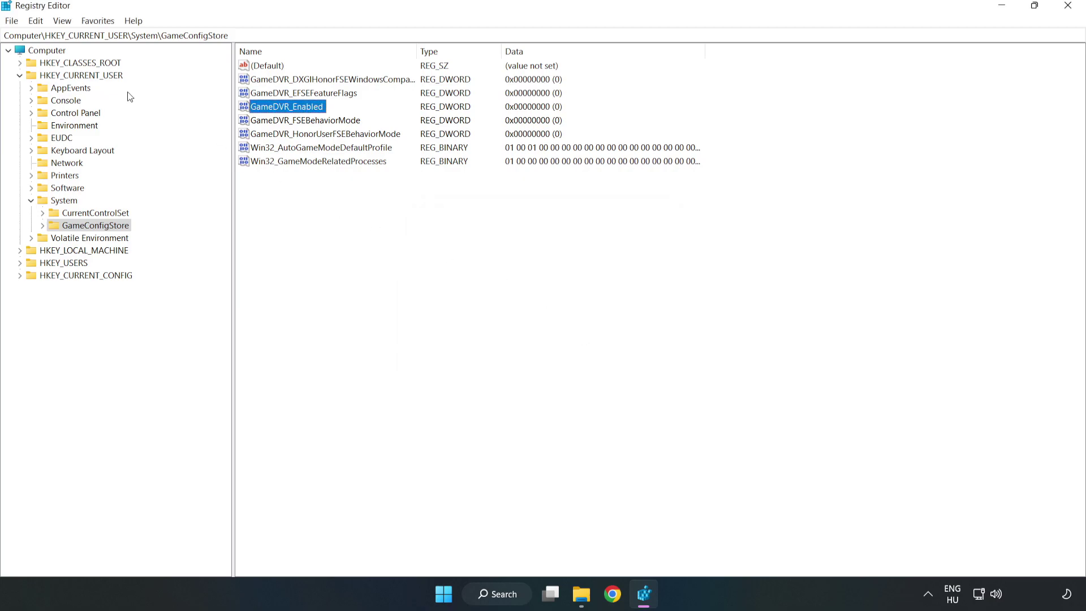
pyautogui.click(19, 75)
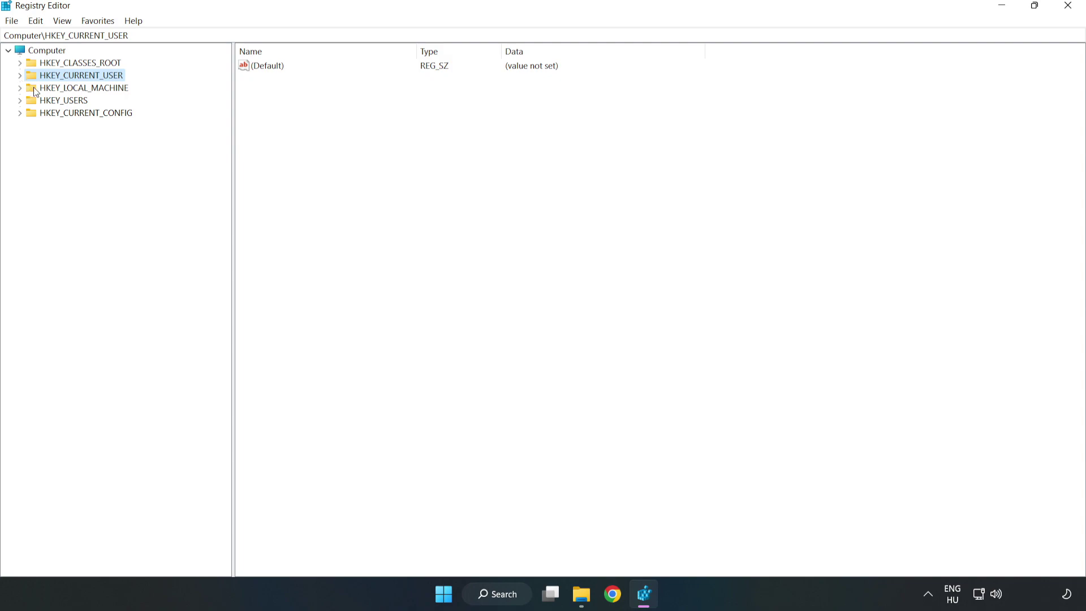
# Open HKLM\SOFTWARE\Microsoft\PolicyManager\default\ApplicationManagement\AllowGameDVR and select its 'value' entry.
pyautogui.doubleClick(26, 89)
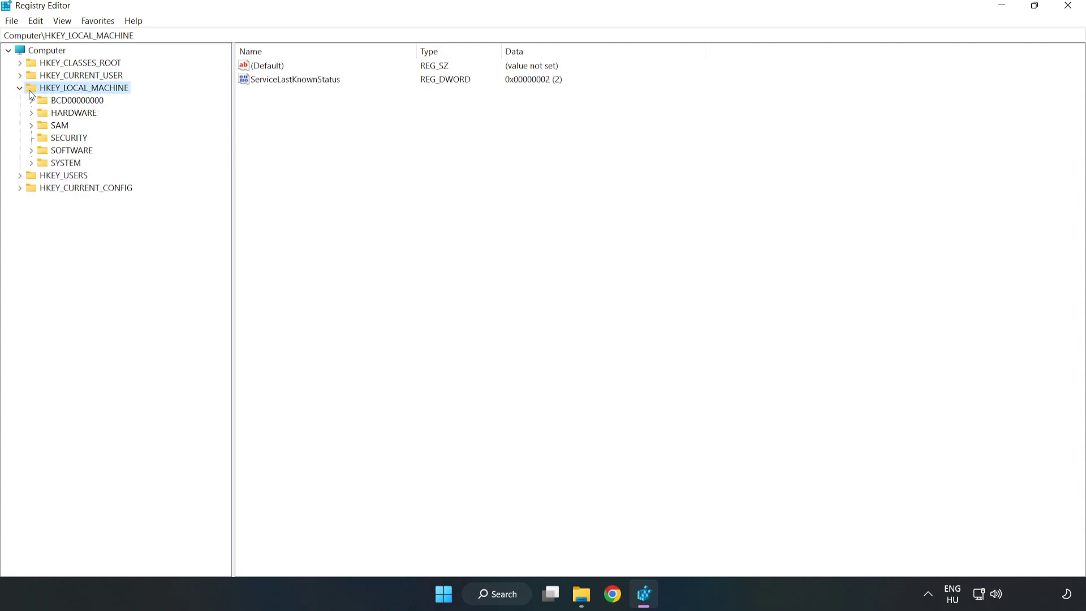
pyautogui.click(33, 150)
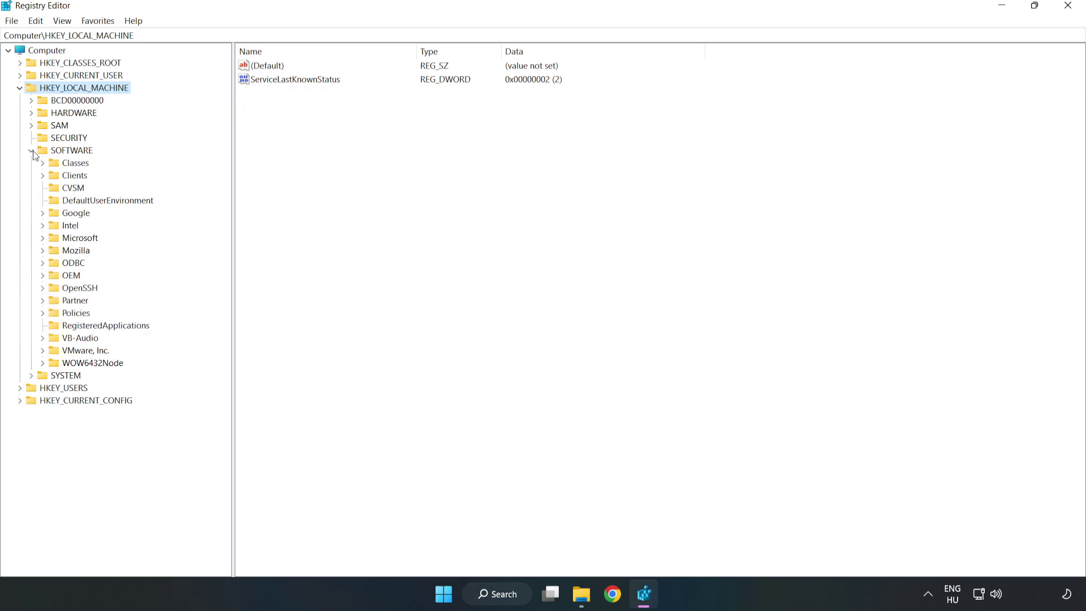
pyautogui.click(43, 240)
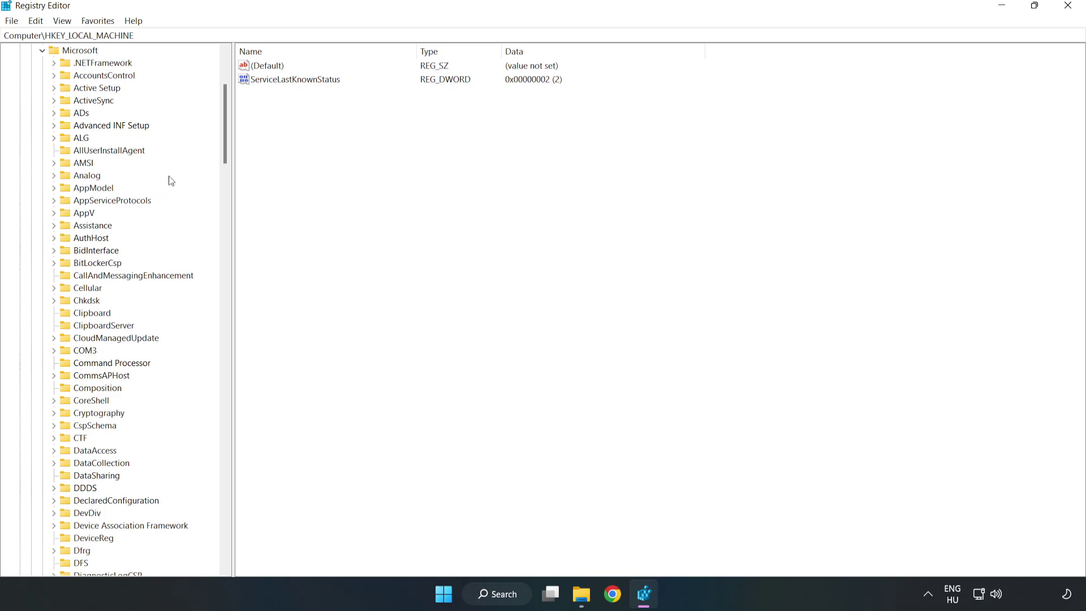
pyautogui.moveTo(224, 145); pyautogui.dragTo(248, 403)
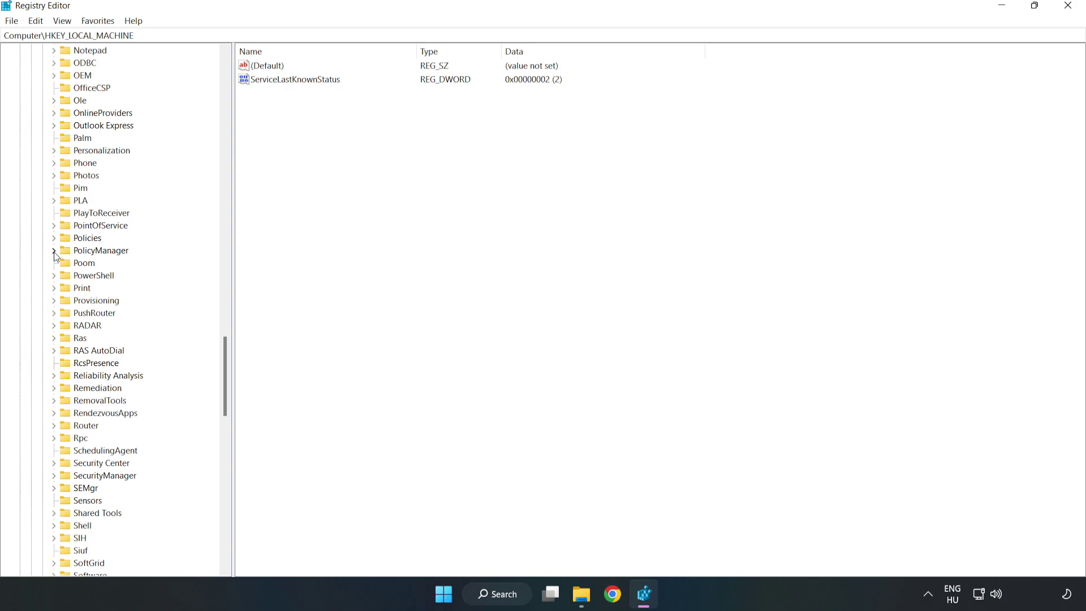
pyautogui.click(54, 251)
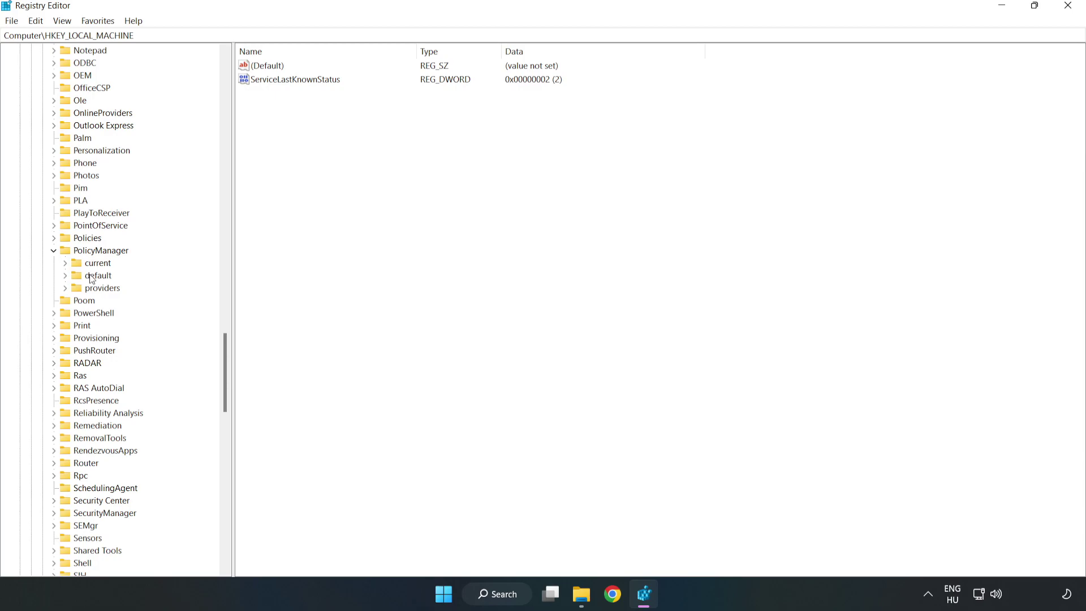
pyautogui.click(66, 276)
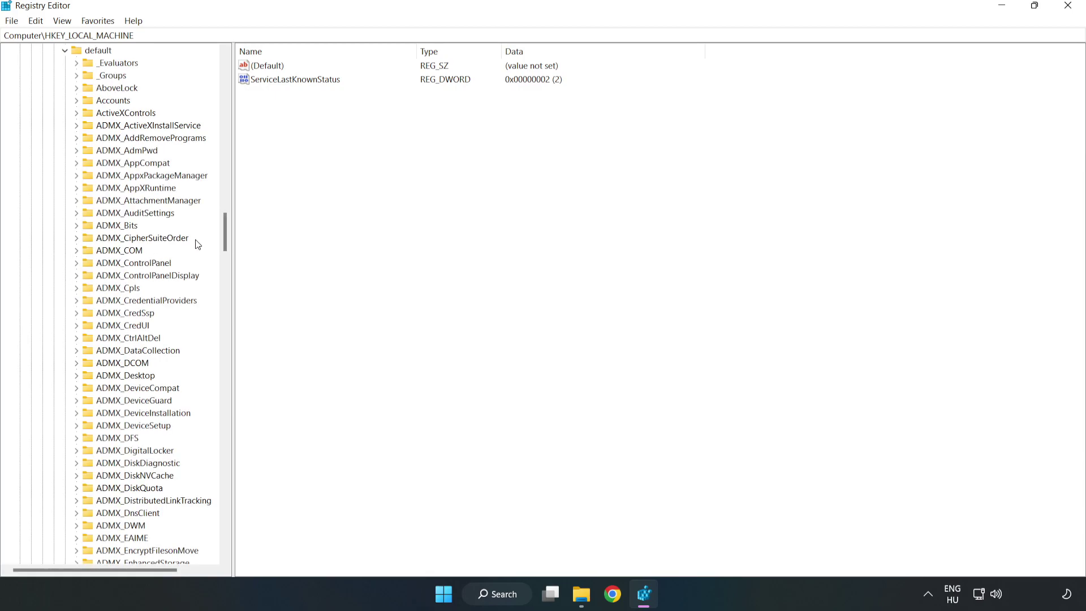
pyautogui.moveTo(225, 233); pyautogui.dragTo(221, 363)
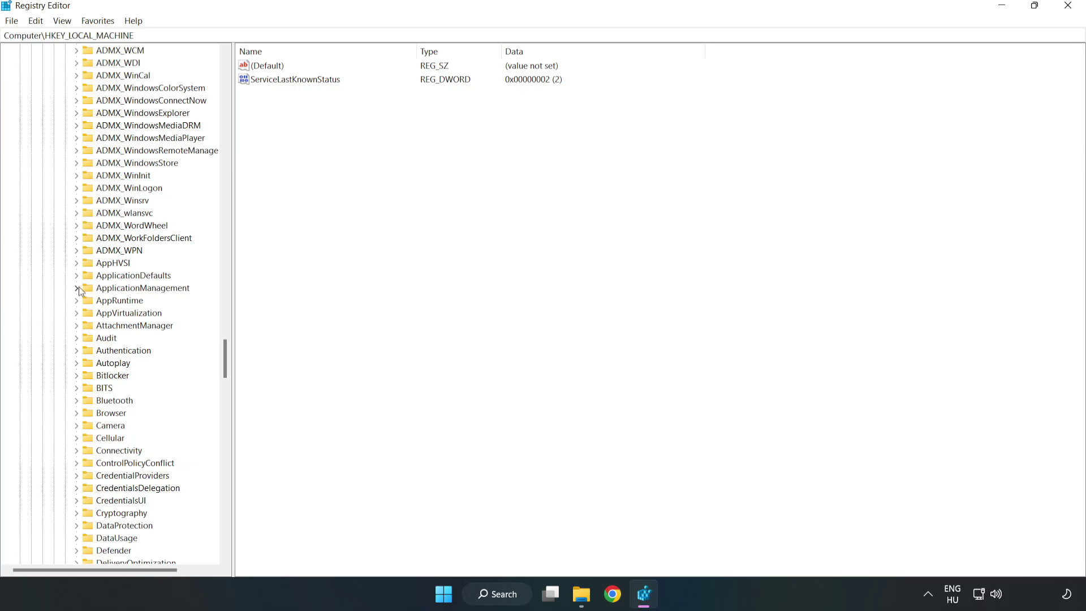
pyautogui.click(79, 287)
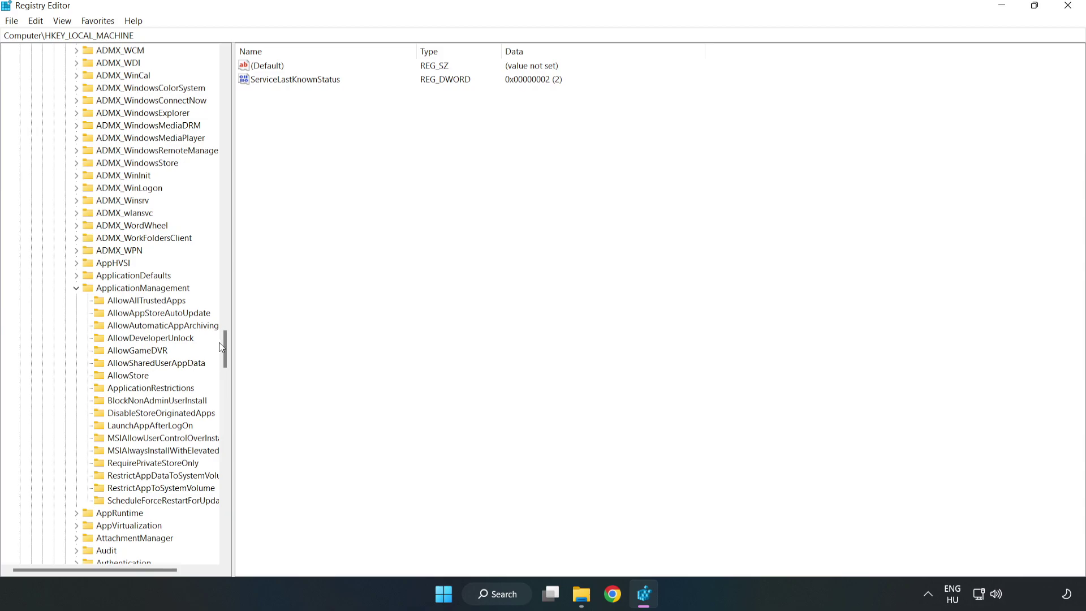
pyautogui.click(127, 351)
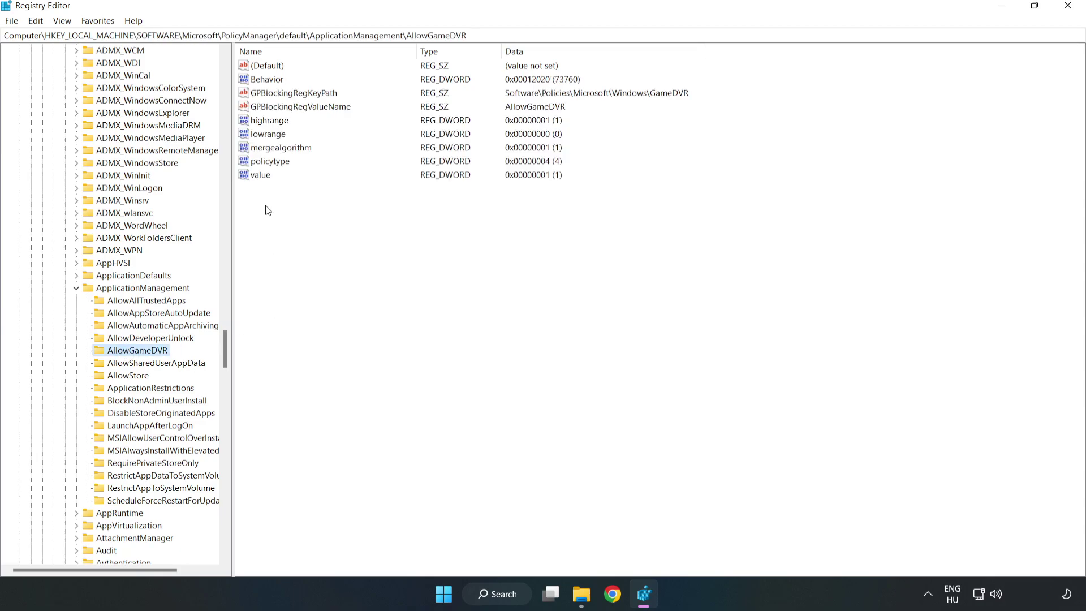
pyautogui.click(252, 177)
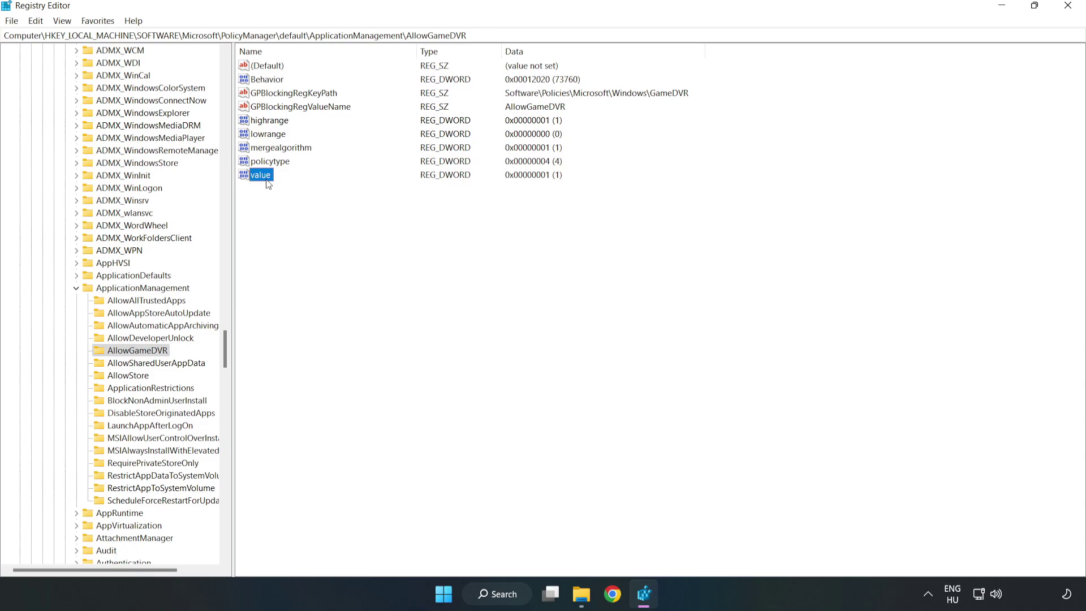
# Set AllowGameDVR's 'value' entry to 0 and close Registry Editor.
pyautogui.rightClick(266, 179)
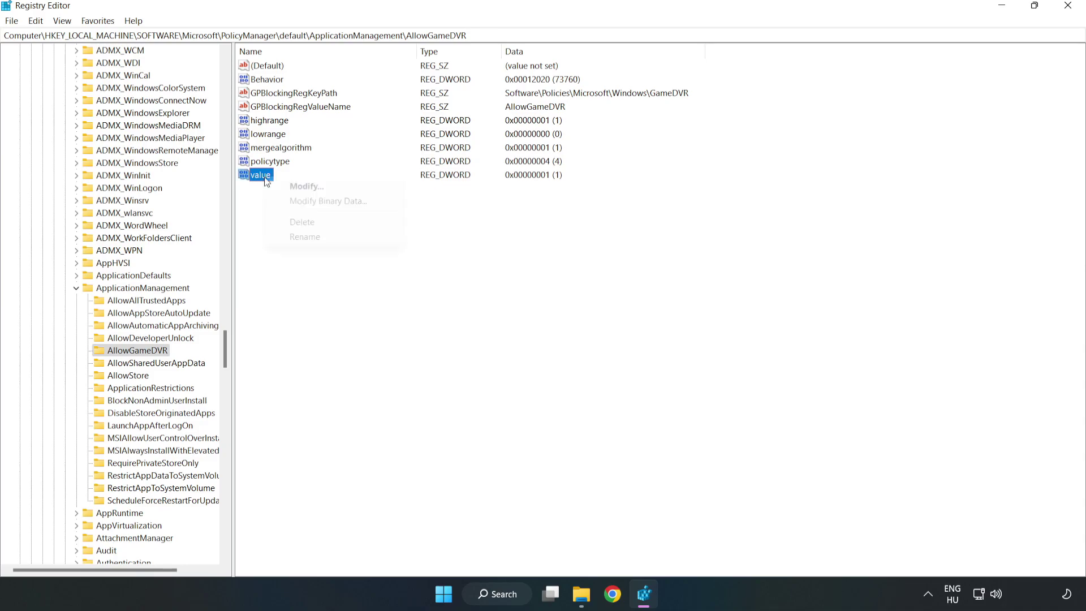
pyautogui.click(313, 186)
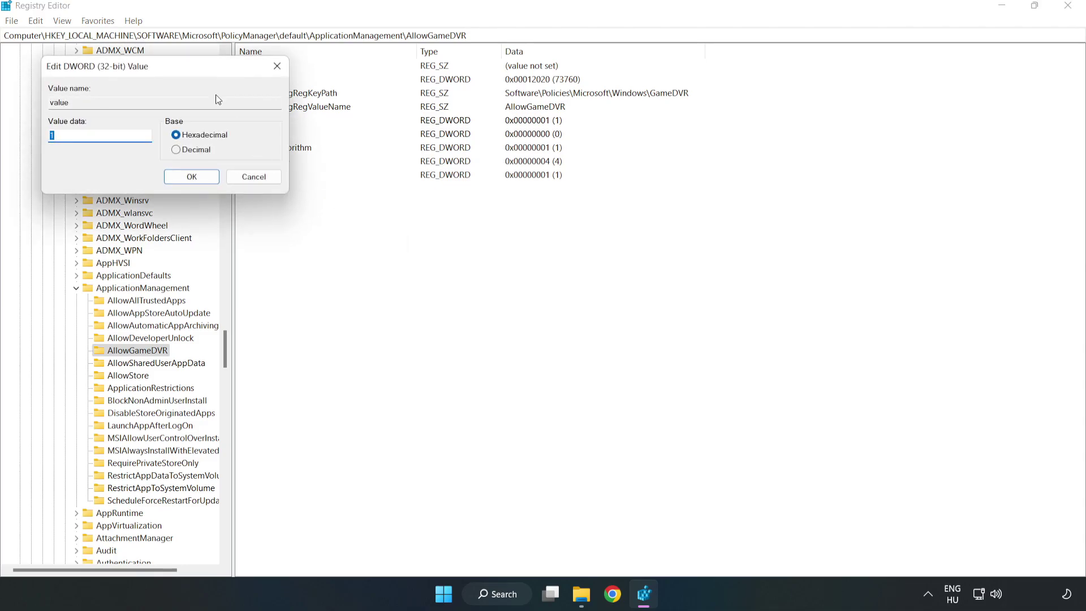
pyautogui.moveTo(202, 67); pyautogui.dragTo(552, 225)
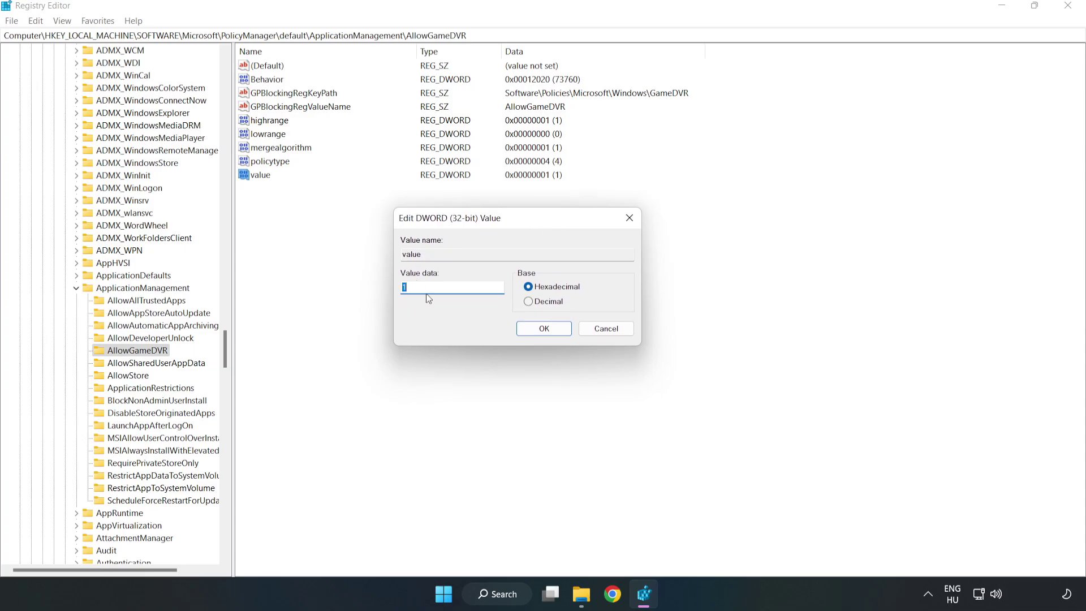
pyautogui.write('0')
pyautogui.click(546, 329)
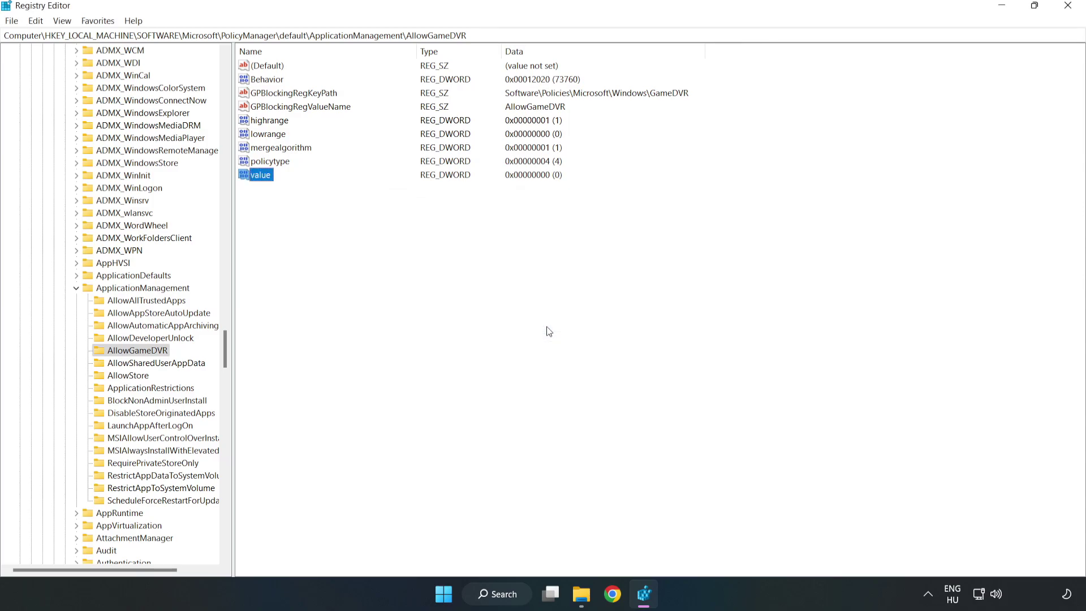
pyautogui.click(1067, 7)
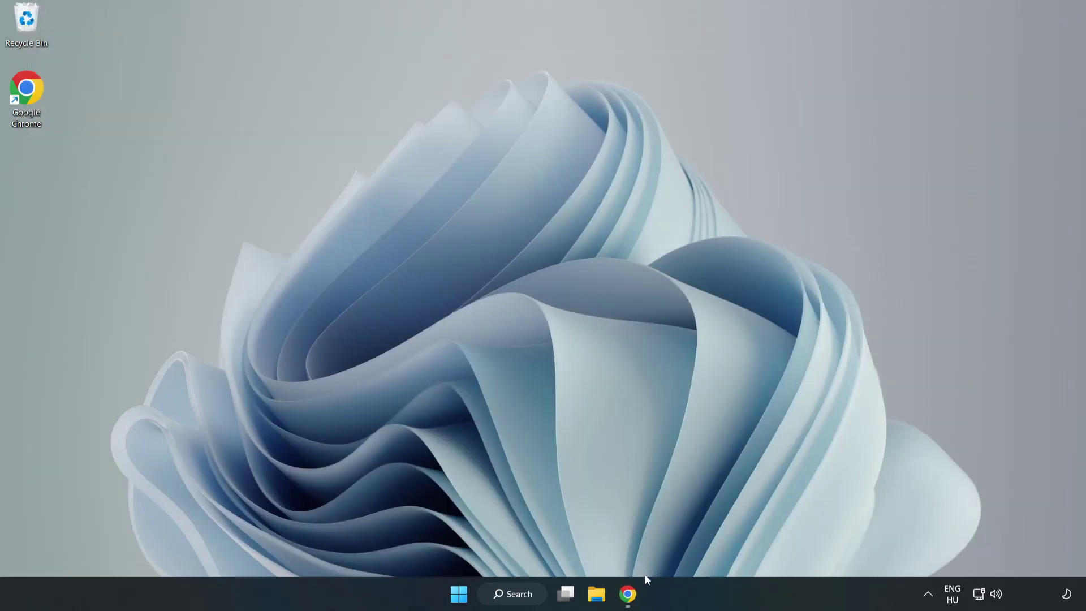
pyautogui.moveTo(612, 593)
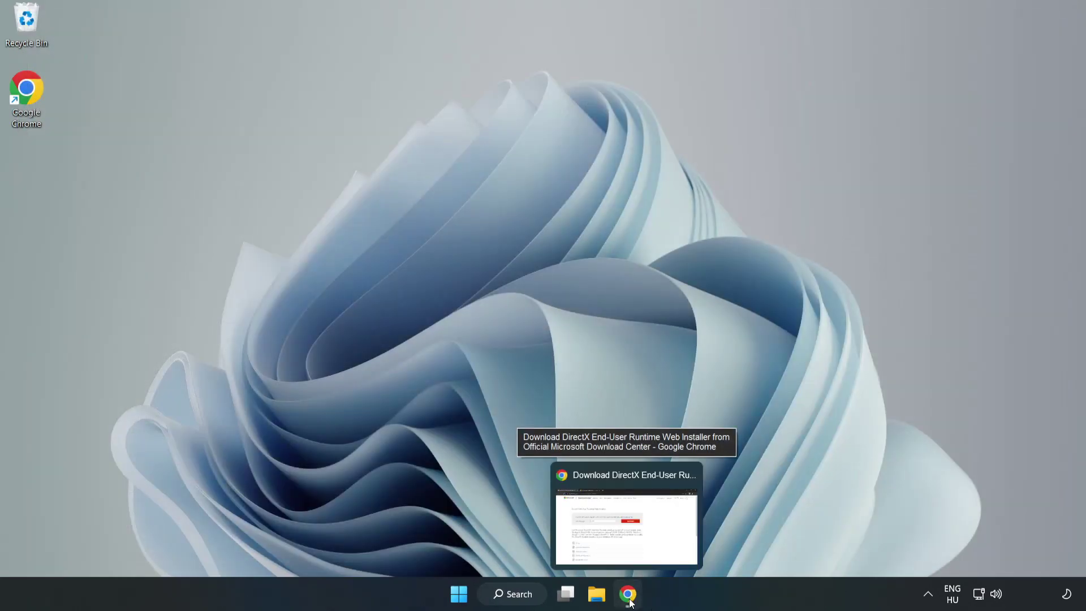
# Download dxwebsetup.exe from the DirectX End-User Runtime page and run it.
pyautogui.click(629, 602)
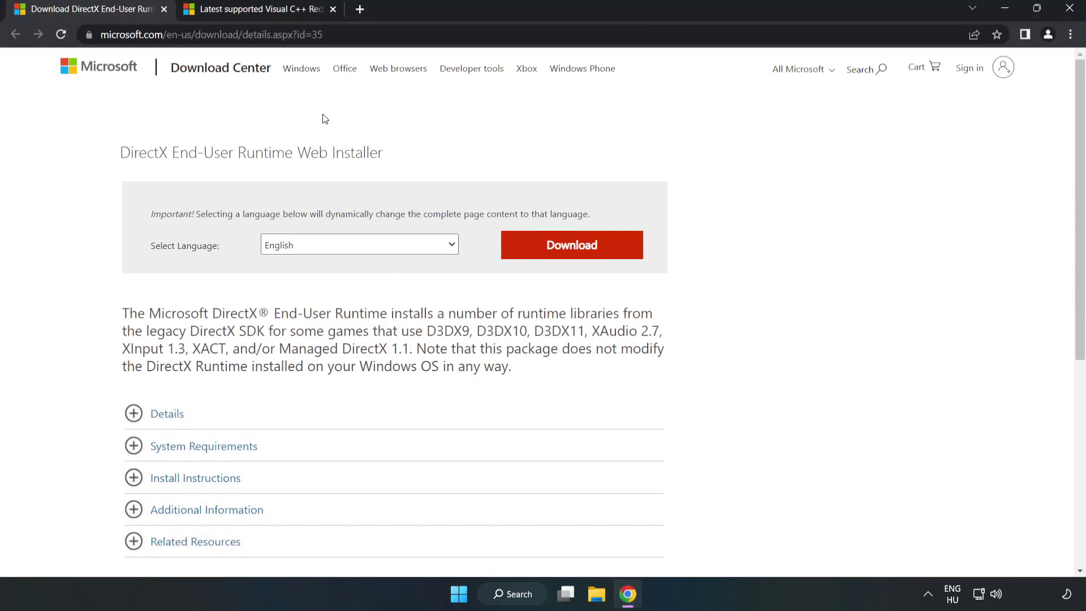
pyautogui.moveTo(272, 34); pyautogui.dragTo(357, 32)
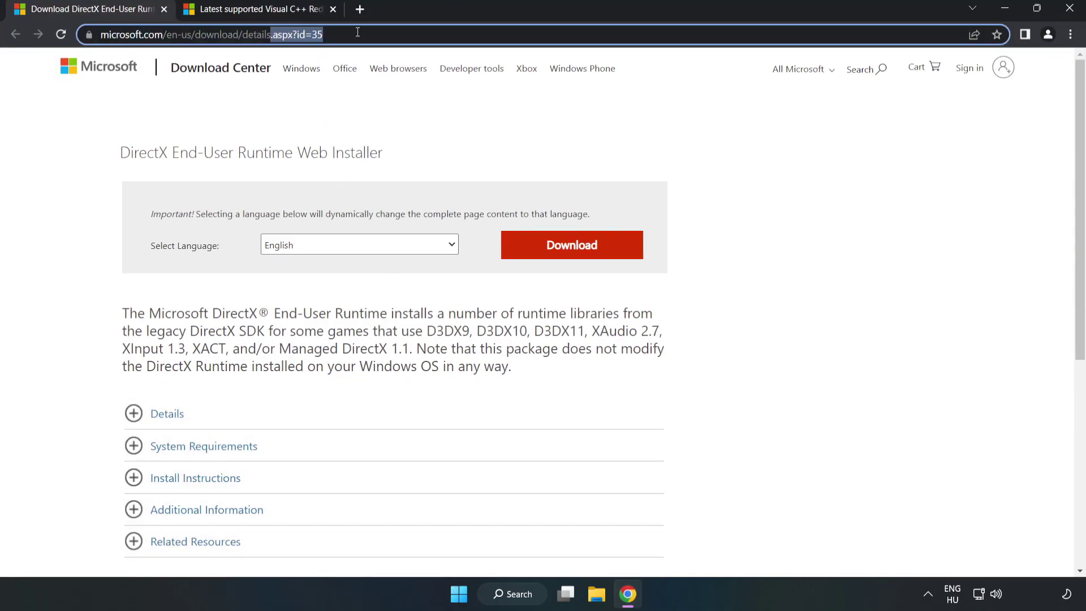
pyautogui.click(438, 129)
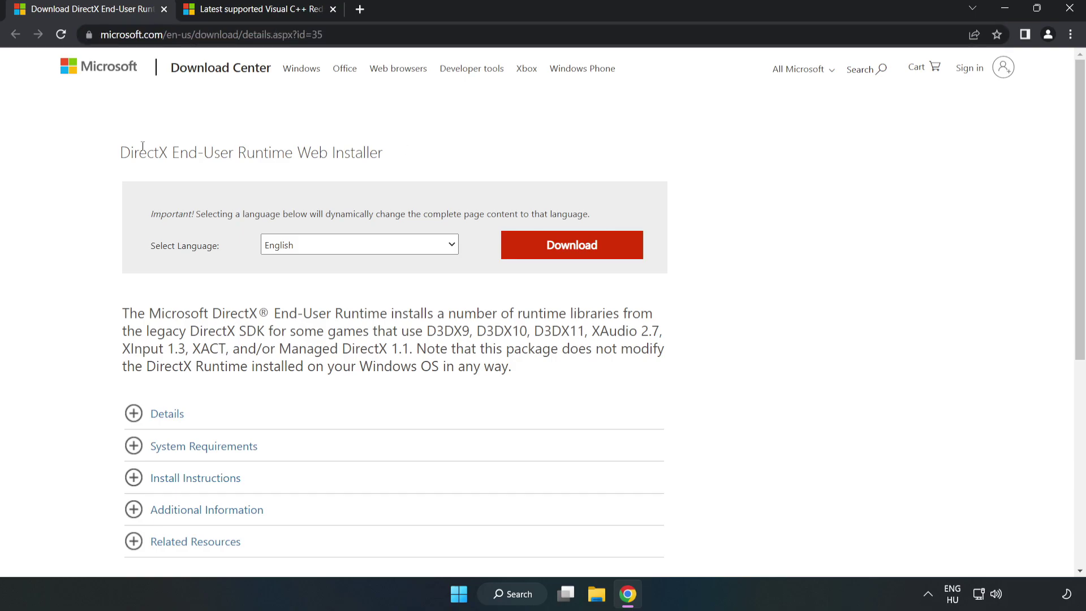
pyautogui.click(579, 257)
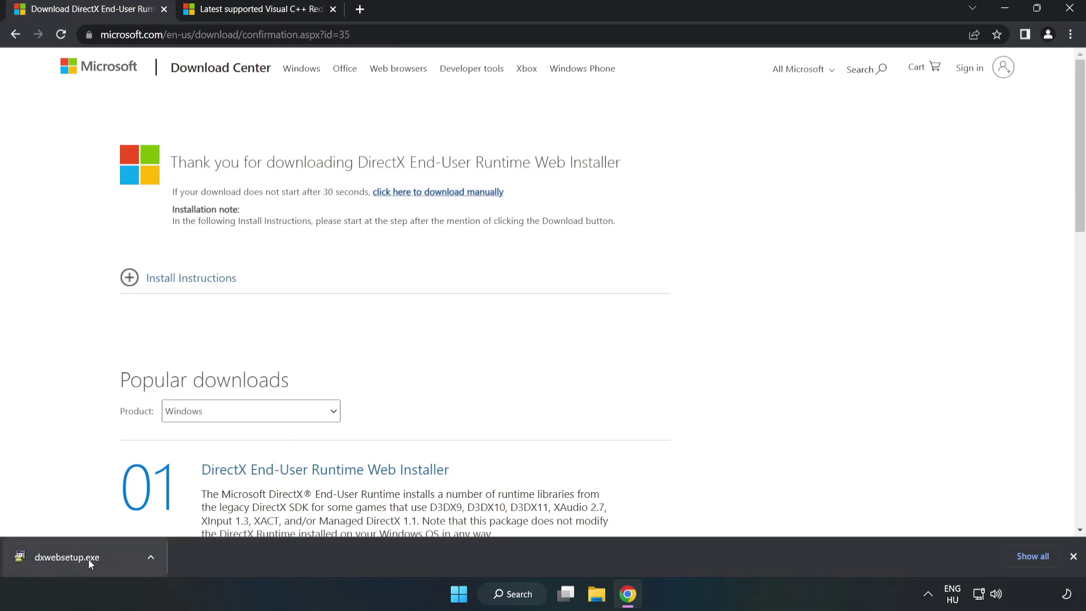
pyautogui.click(110, 560)
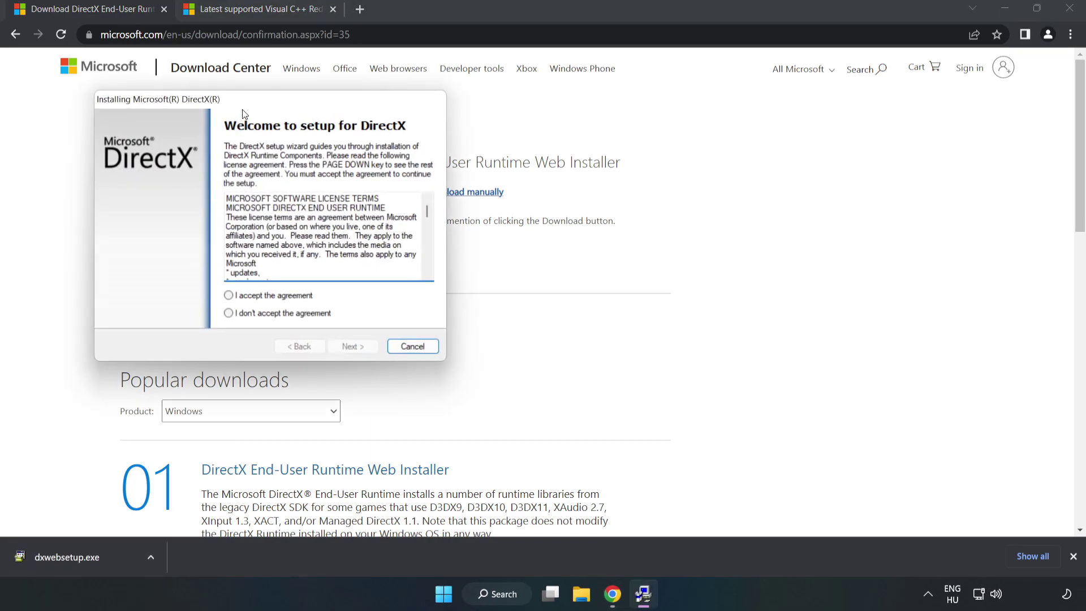
# Accept the DirectX license, decline the Bing Bar, and run setup through to Finish.
pyautogui.moveTo(248, 103); pyautogui.dragTo(521, 155)
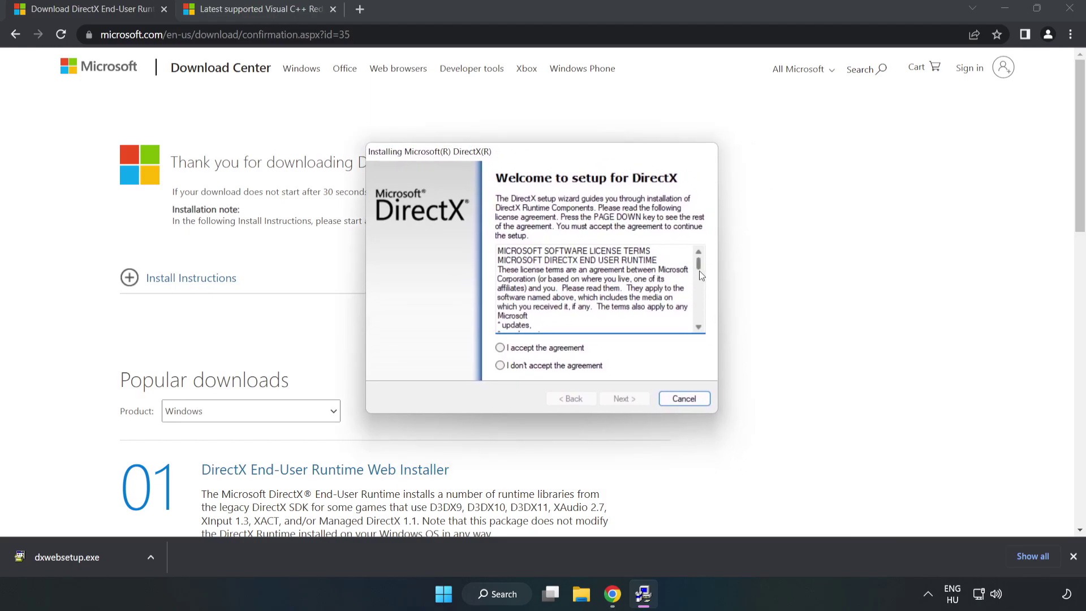
pyautogui.moveTo(698, 266); pyautogui.dragTo(698, 316)
pyautogui.click(500, 347)
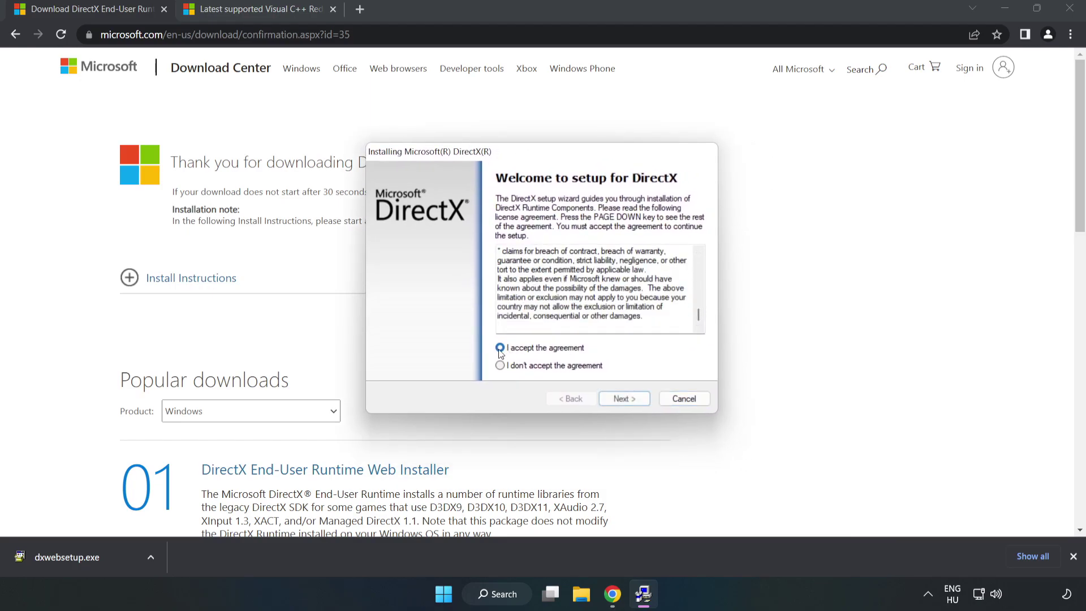
pyautogui.click(629, 399)
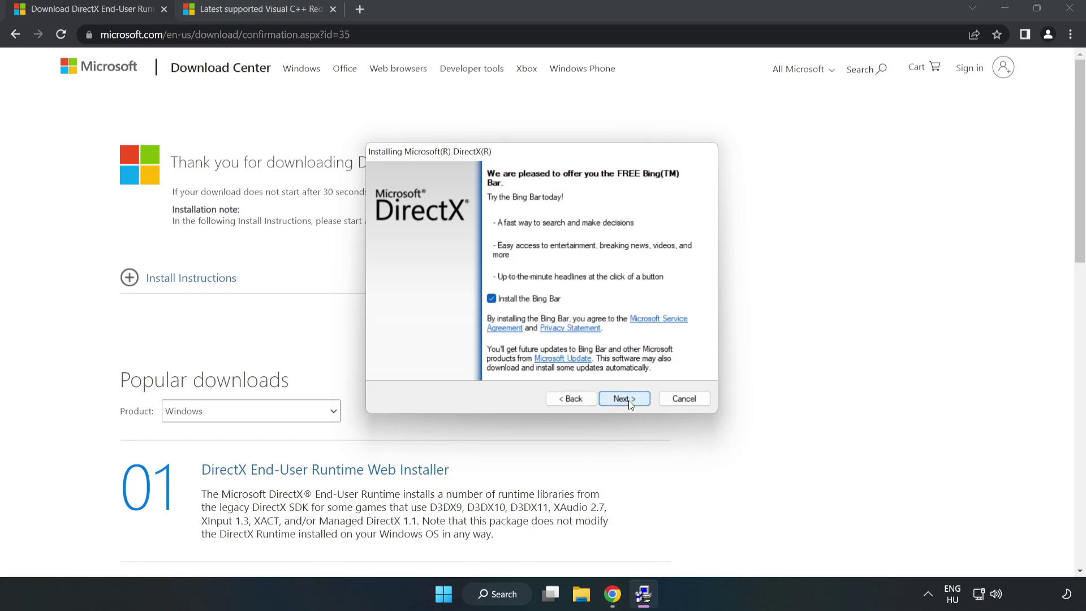
pyautogui.click(491, 298)
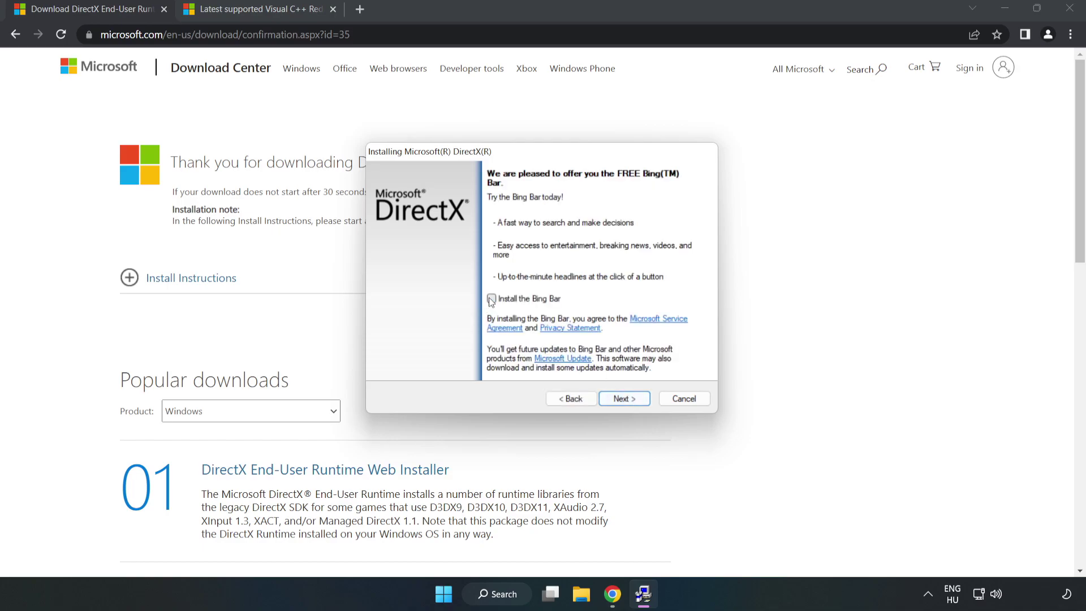
pyautogui.click(626, 398)
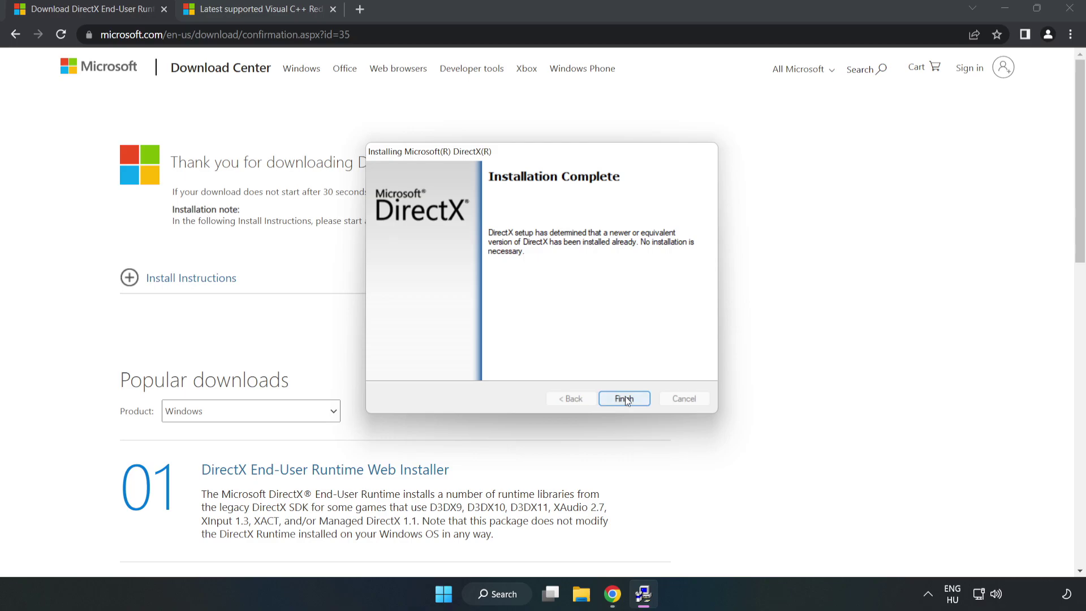
pyautogui.click(625, 398)
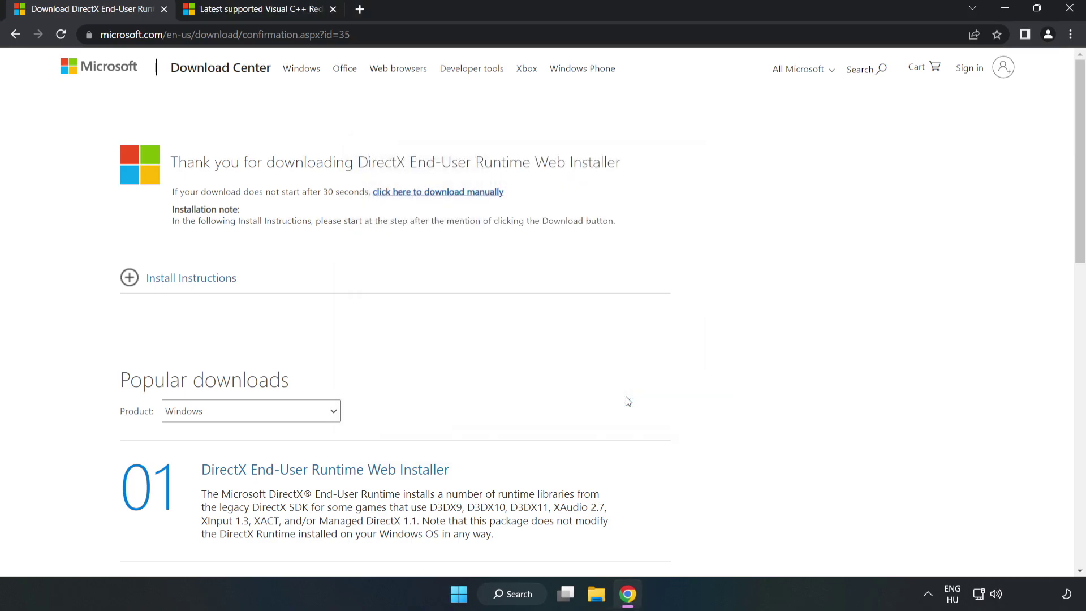
# Download the x86, x64 and ARM64 Visual C++ redistributables, allowing multiple downloads, and launch VC_redist.arm64.exe.
pyautogui.click(164, 9)
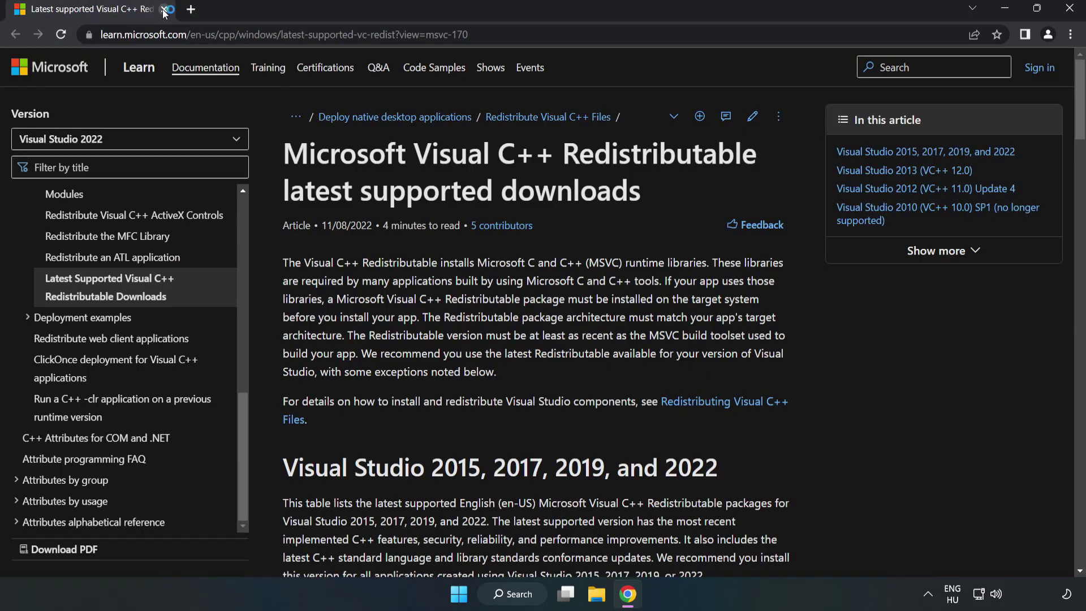
pyautogui.click(247, 34)
pyautogui.press('End')
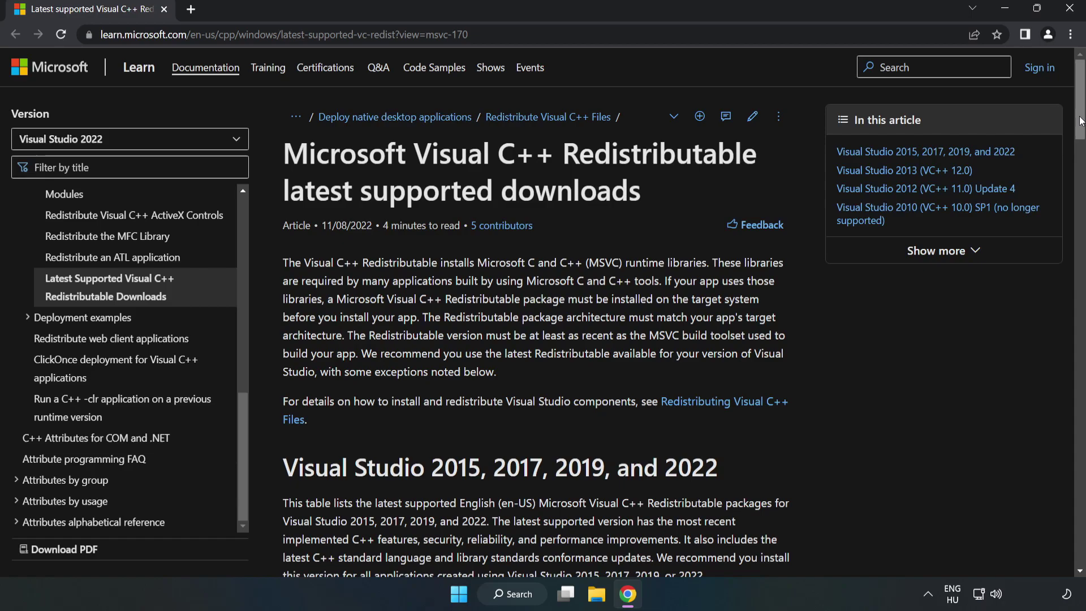
pyautogui.scroll(-2, 1079, 146)
pyautogui.scroll(-4, 1080, 146)
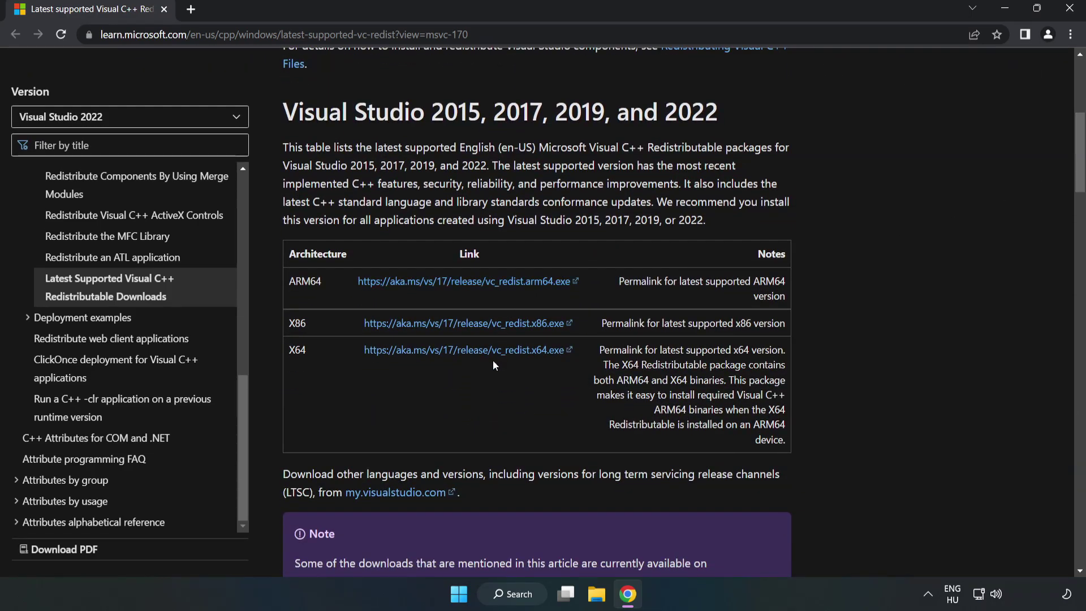
pyautogui.click(477, 325)
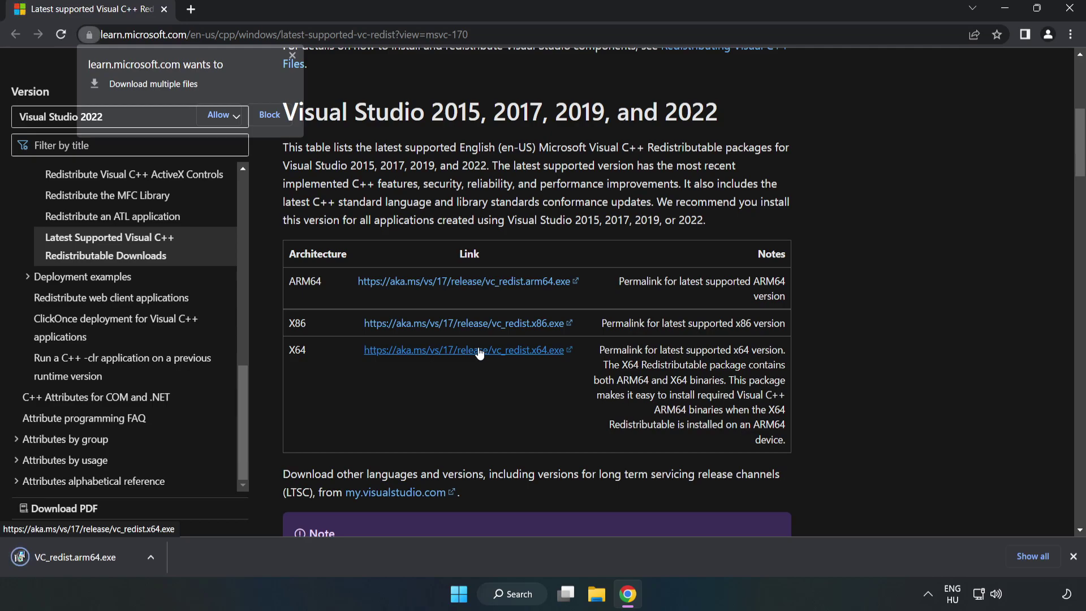
pyautogui.click(219, 115)
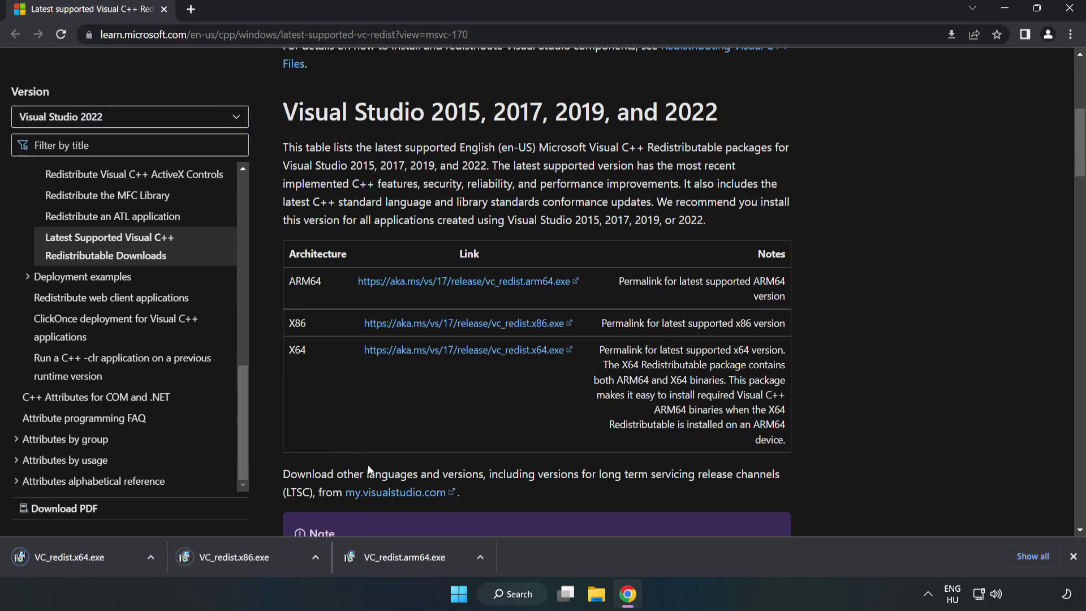
pyautogui.click(416, 561)
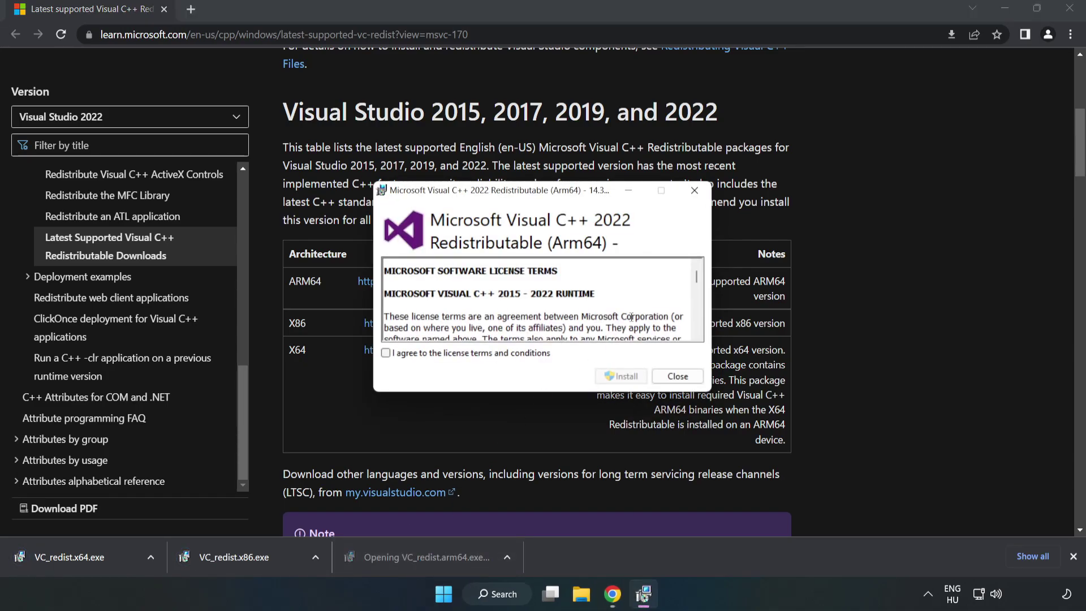
# Try installing the ARM64 package, dismiss its failure, then install VC_redist.x86.exe successfully.
pyautogui.moveTo(694, 279); pyautogui.dragTo(696, 334)
pyautogui.click(478, 353)
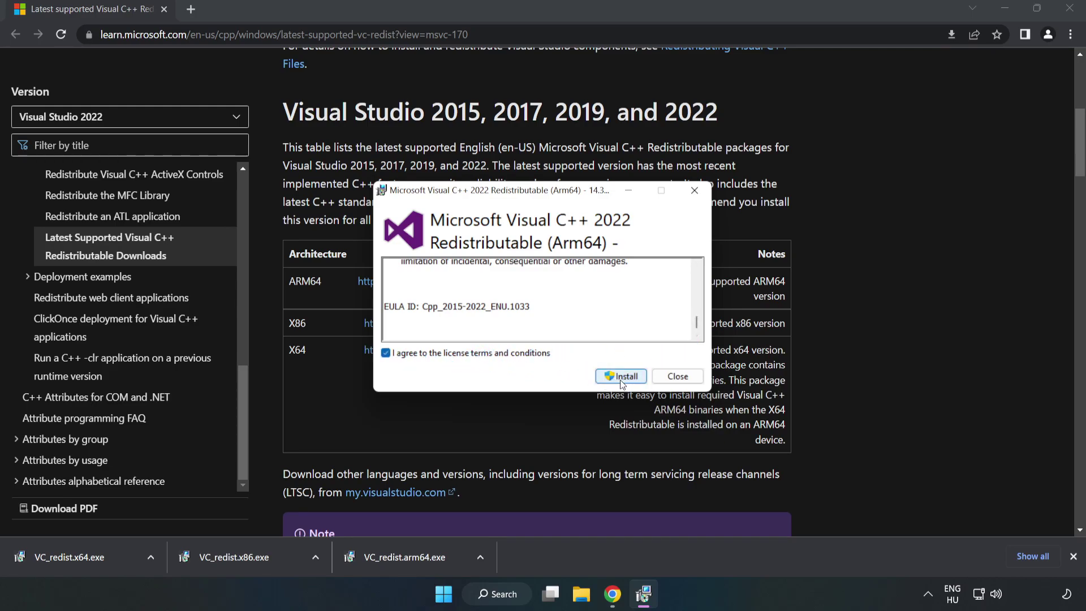
pyautogui.click(620, 377)
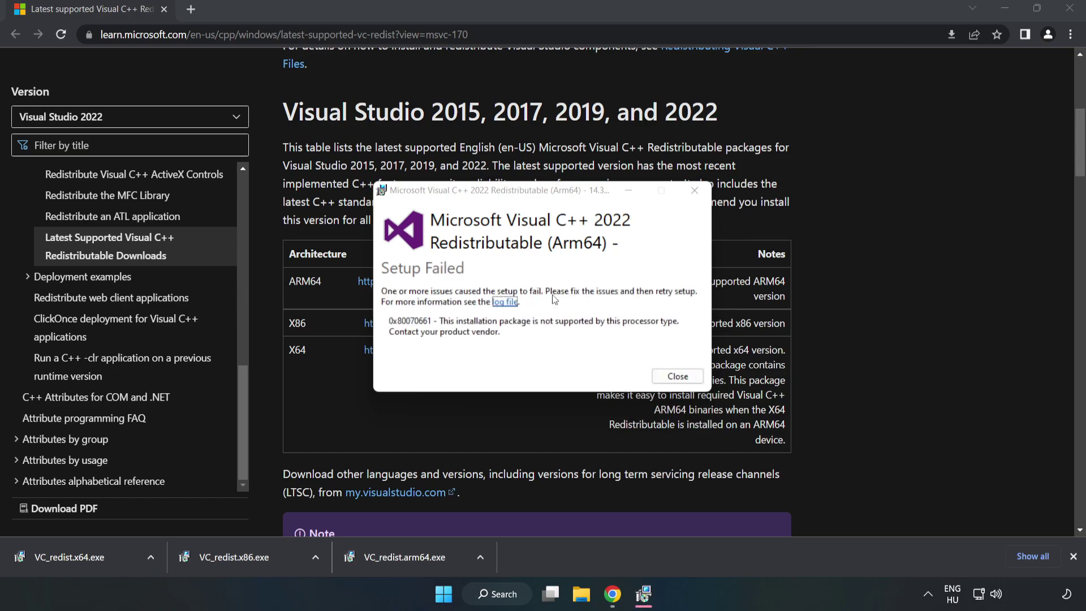
pyautogui.click(677, 376)
pyautogui.click(234, 557)
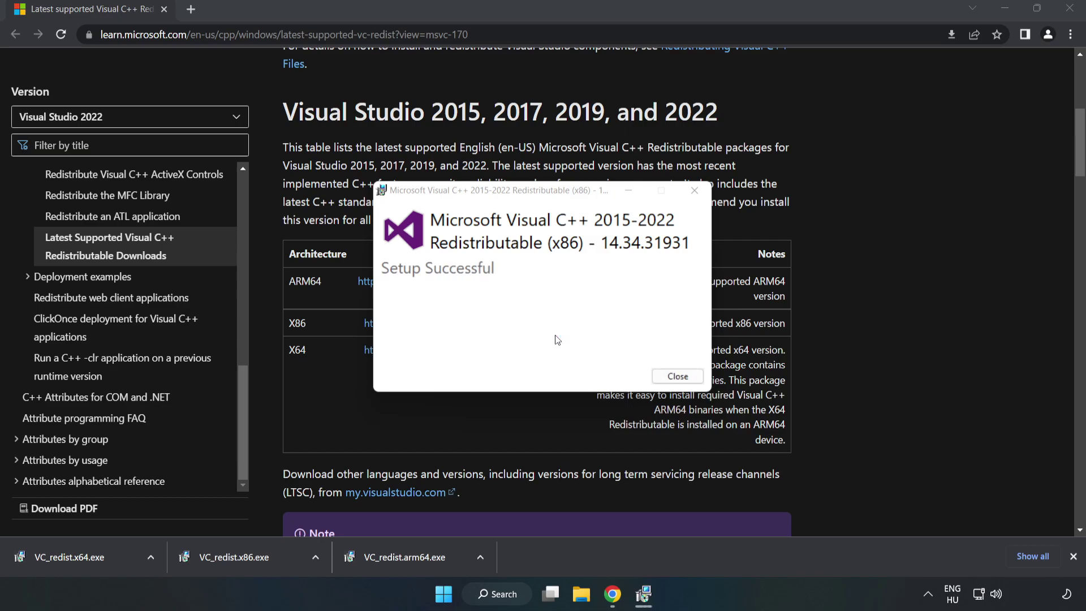
pyautogui.click(678, 376)
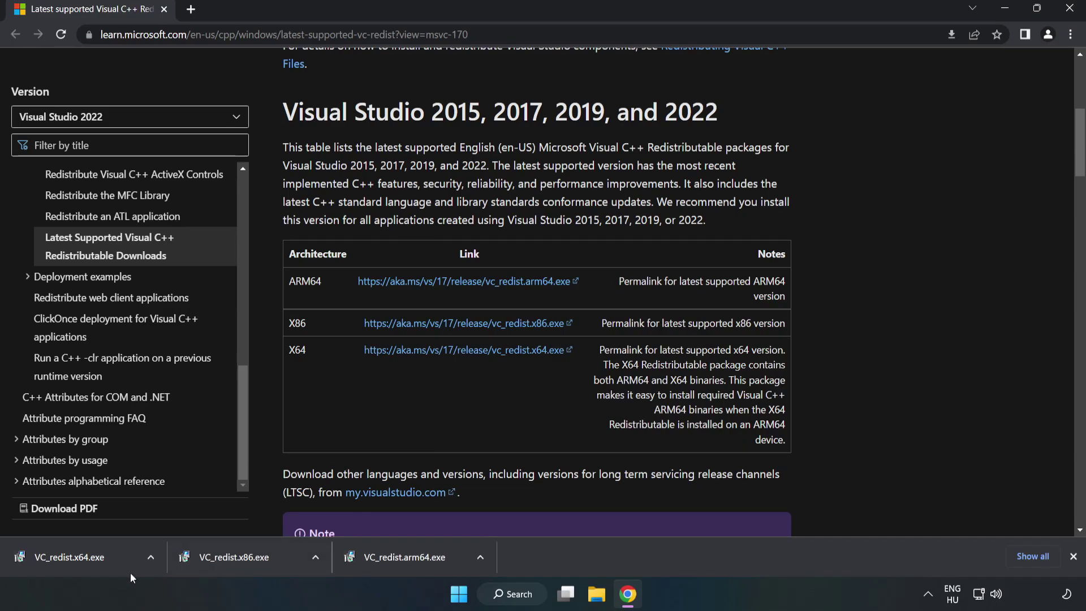
# Run VC_redist.x64.exe, close its success notice without restarting, and close Chrome.
pyautogui.click(59, 554)
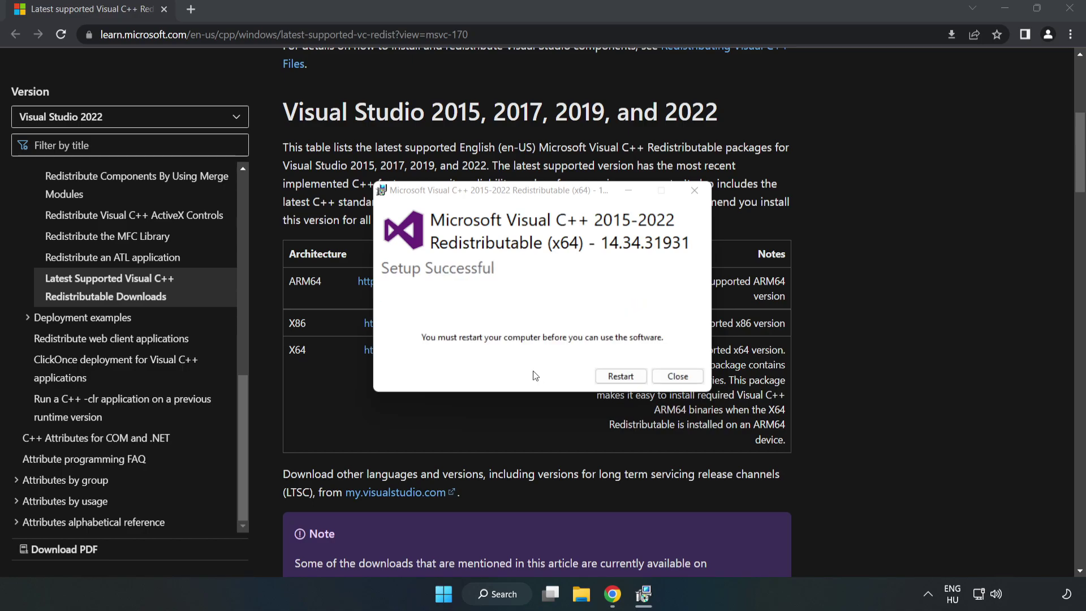
pyautogui.click(677, 376)
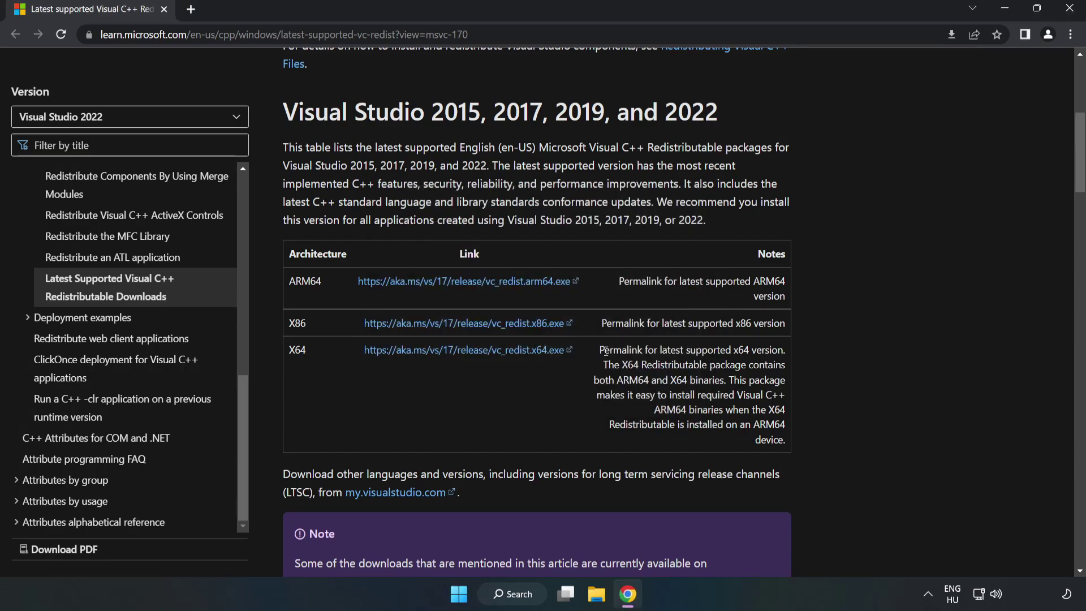
pyautogui.click(1070, 13)
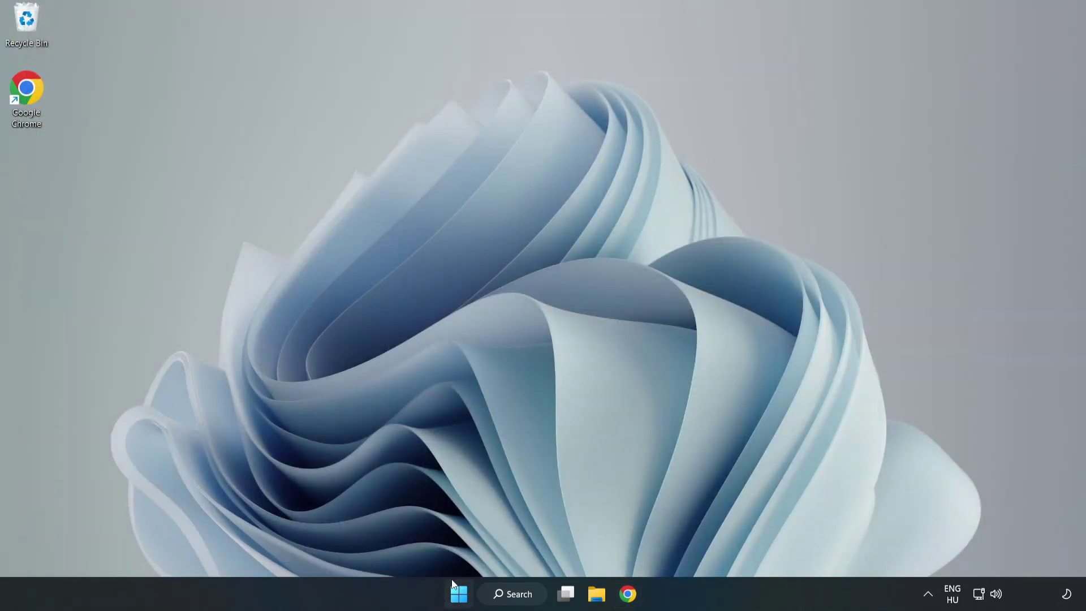
# Show the Start menu power choices: Sleep, Shut down and Restart.
pyautogui.click(457, 594)
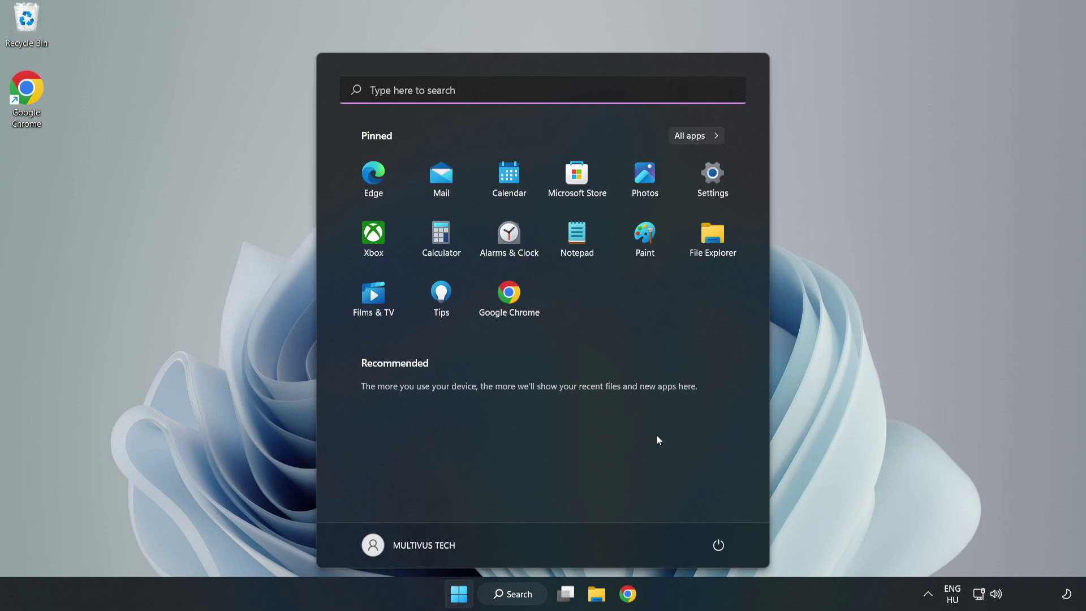
pyautogui.click(715, 548)
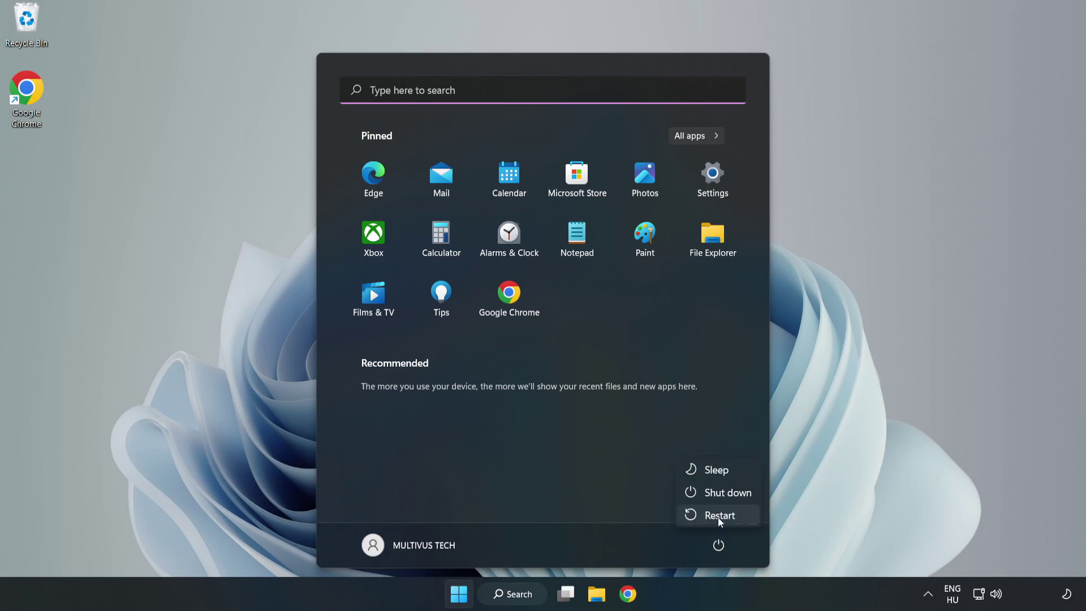